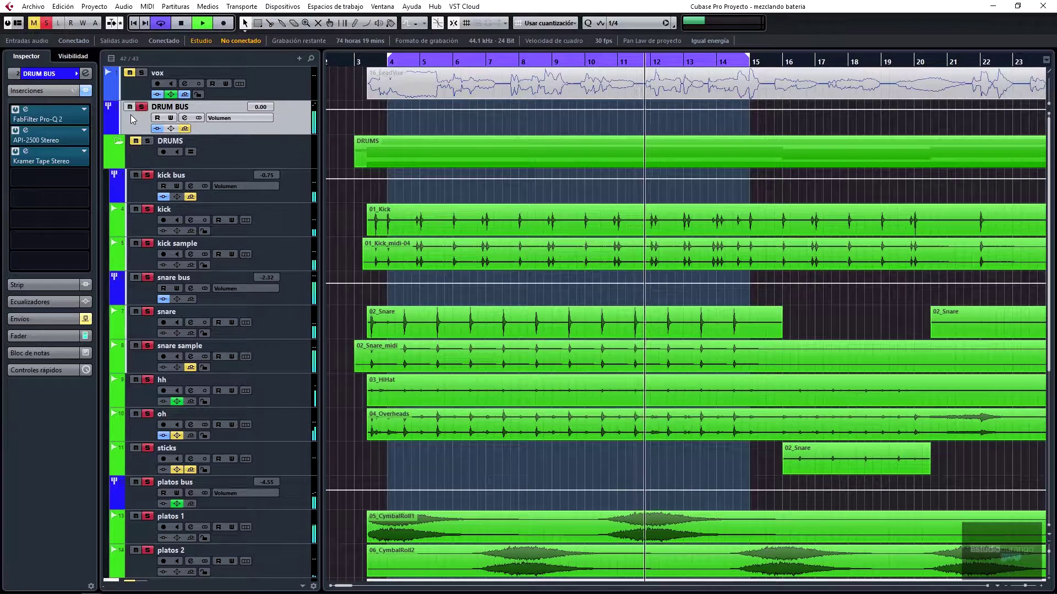
Stop playback, select the kick bus channel and display its sends
key("space")
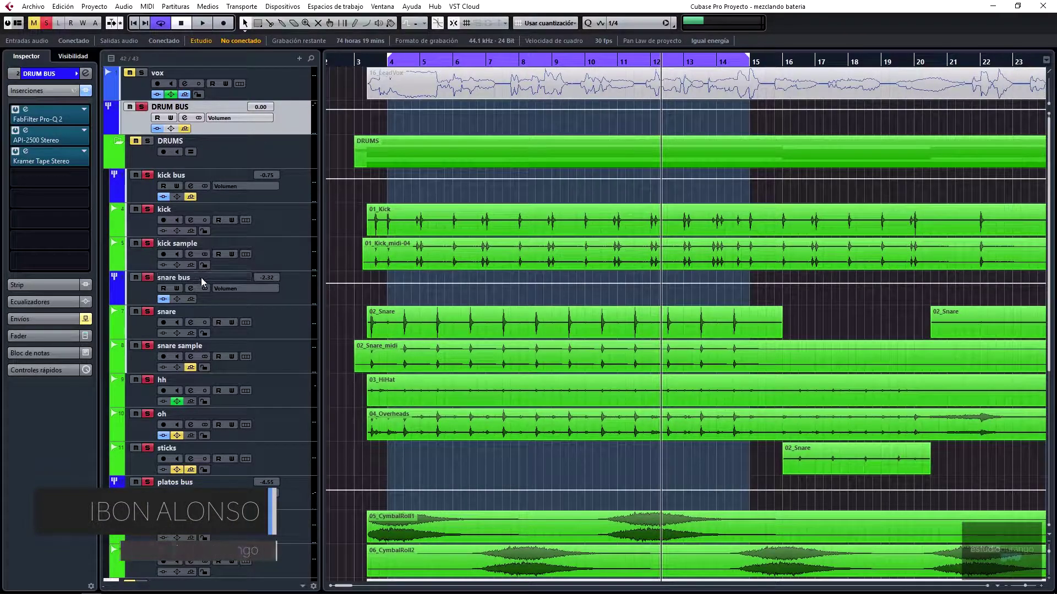
scroll(206, 276, "down", 3)
scroll(212, 279, "up", 3)
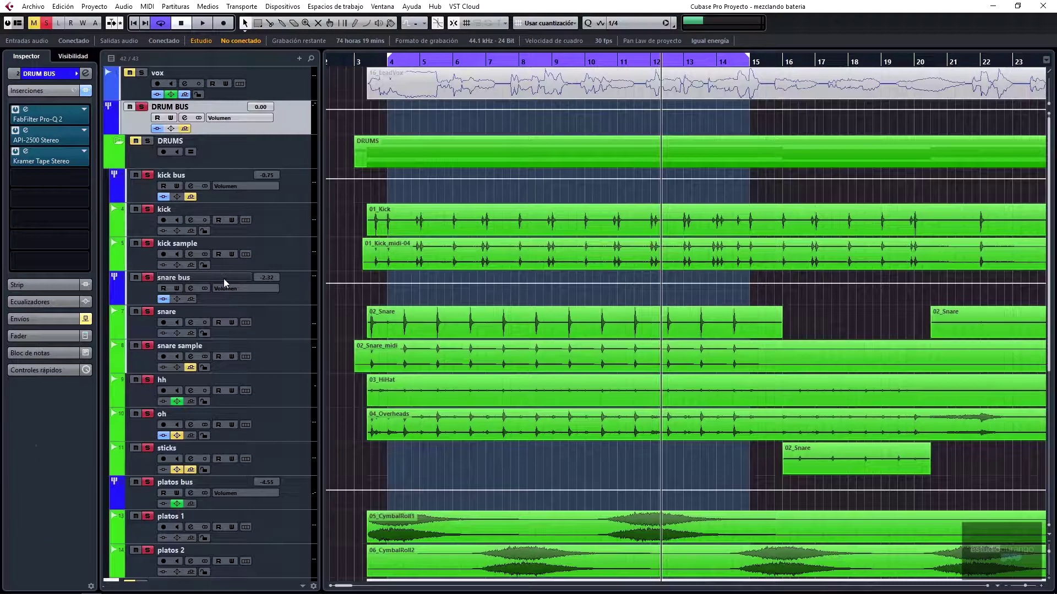
left_click(295, 194)
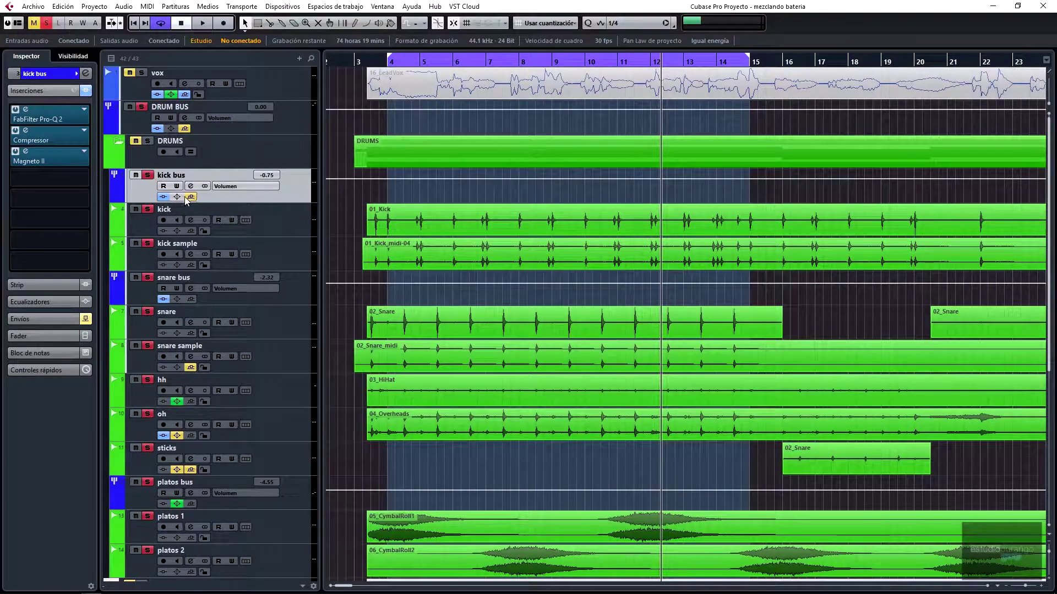
left_click(24, 318)
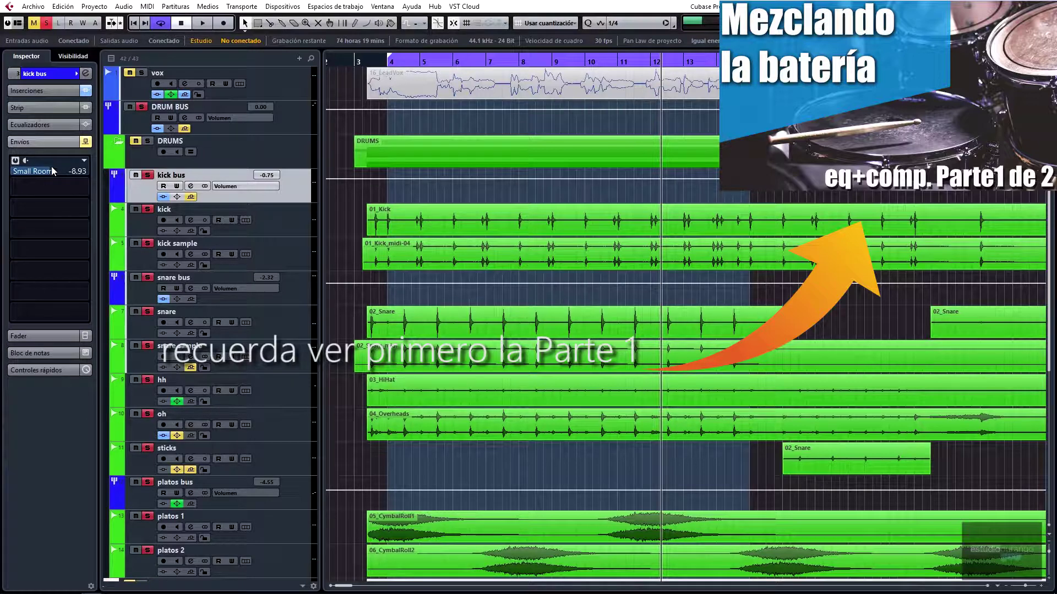
Play the drums briefly, clear all solo and mute states, and solo only the kick bus
key("space")
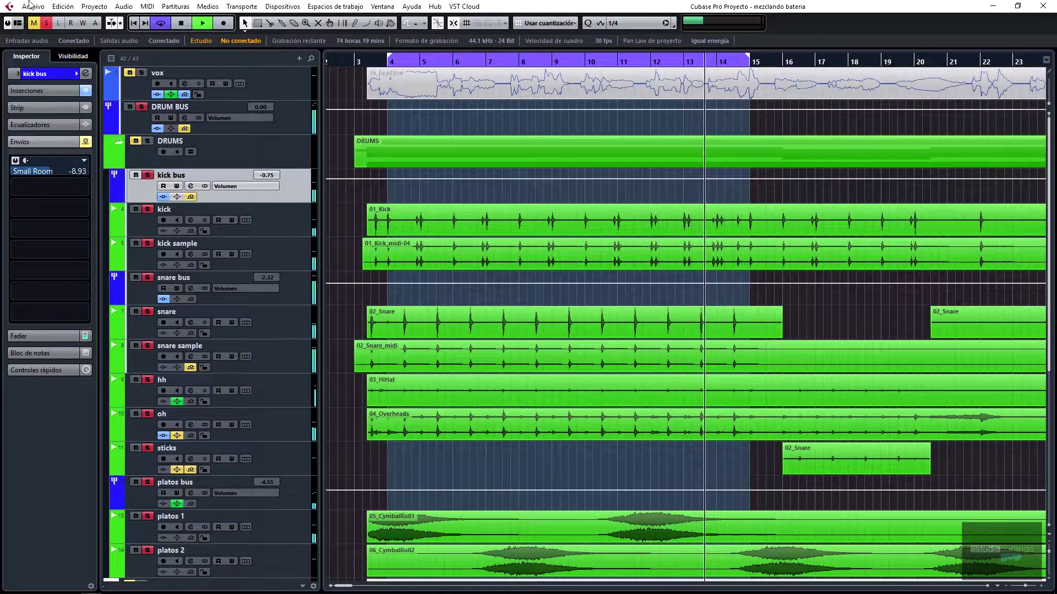
key("space")
left_click(47, 23)
left_click(34, 22)
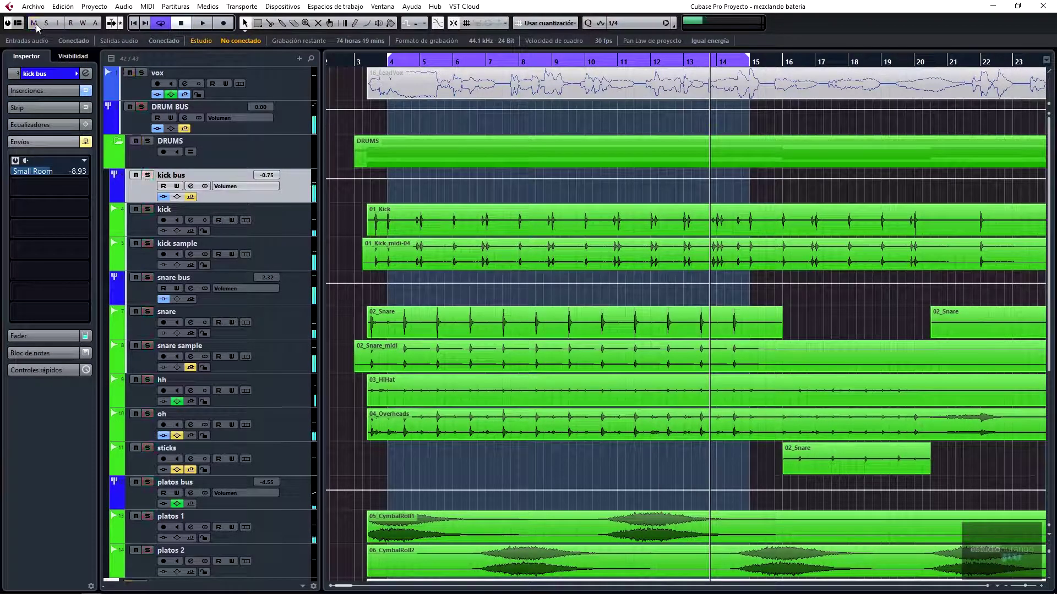
left_click(148, 175)
Play the soloed kick bus from bar 4 to listen to its sound
left_click(388, 60)
key("space")
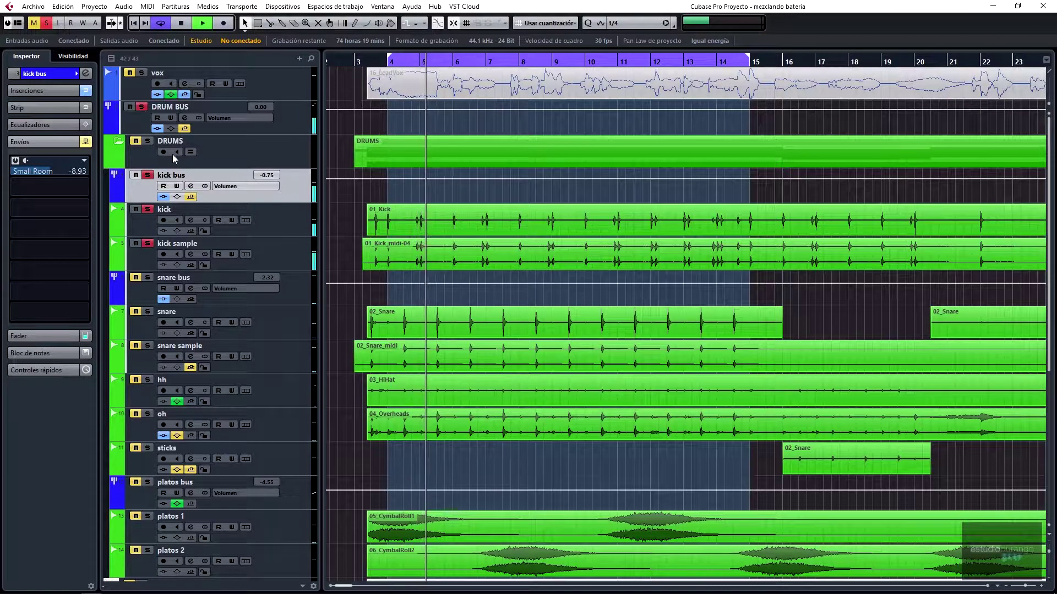
key("space")
key("space")
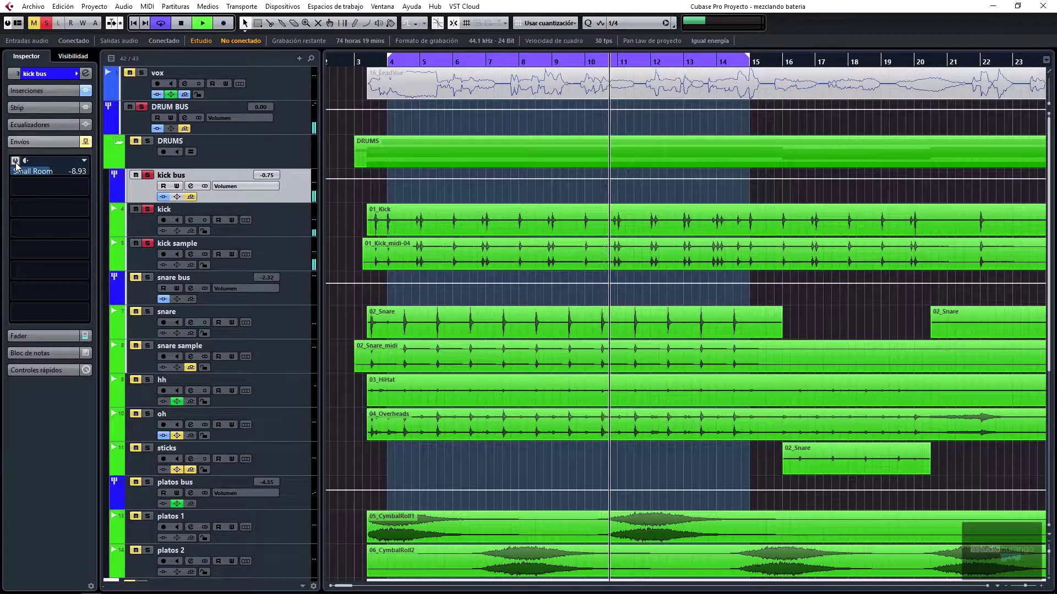
key("space")
Examine the settings of the H-Delay Stereo and REVelation inserts on the Small Room effects channel
scroll(233, 233, "down", 7)
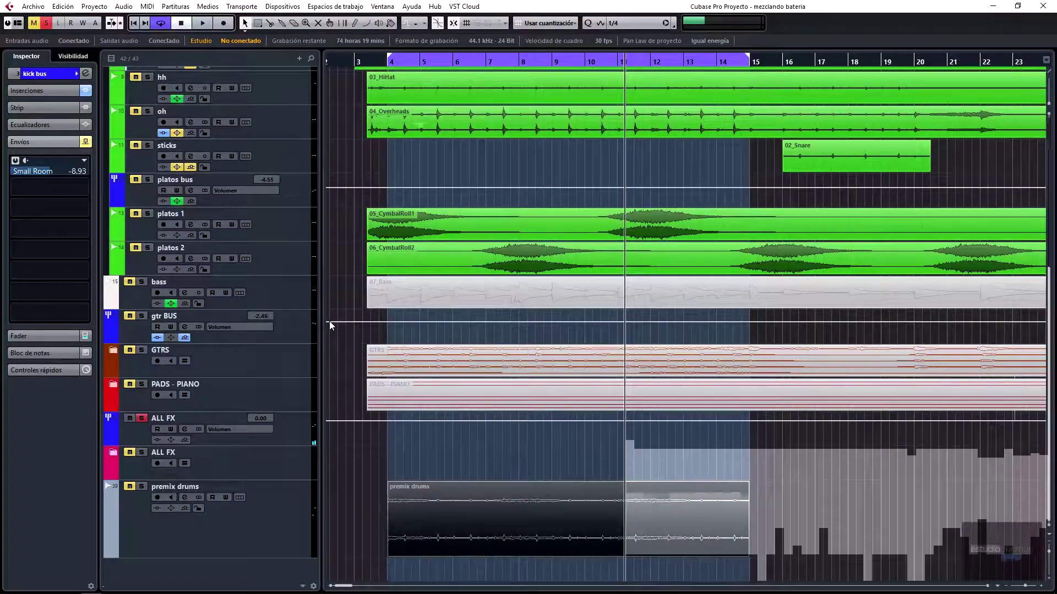
scroll(110, 456, "up", 1)
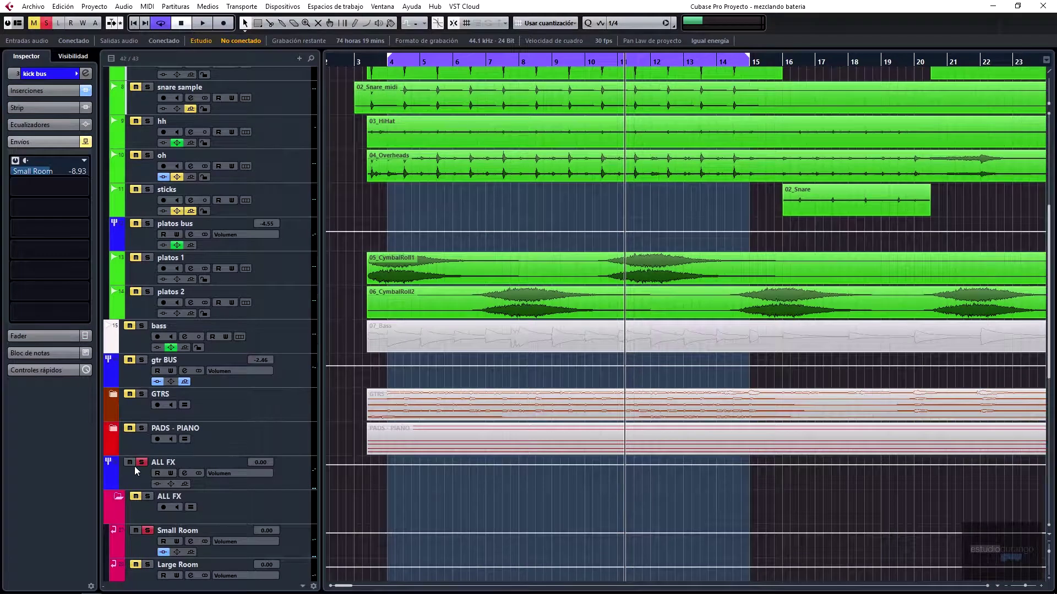
scroll(134, 467, "down", 3)
left_click(145, 439)
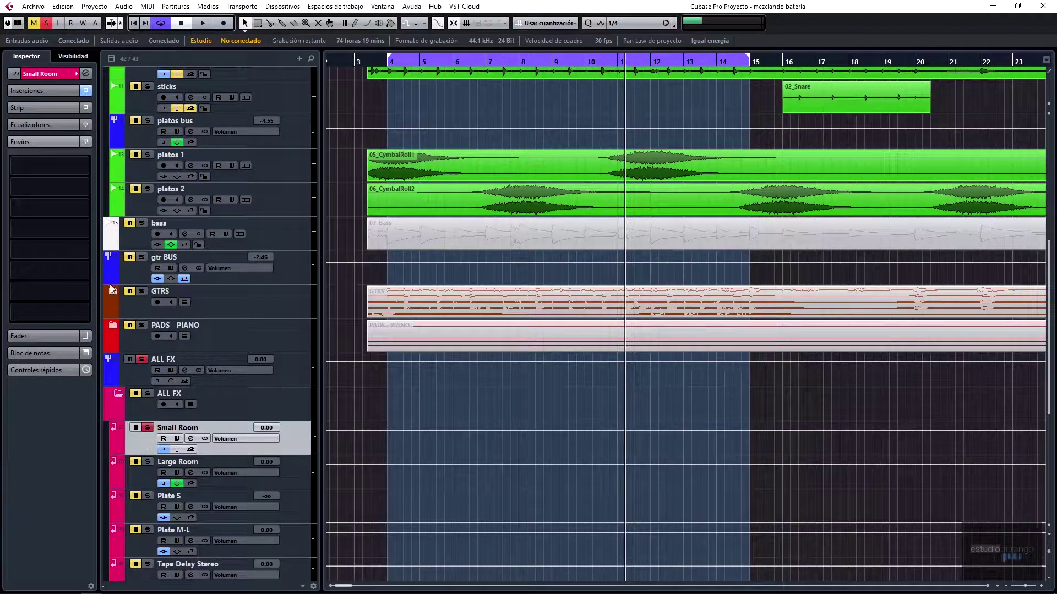
left_click(28, 90)
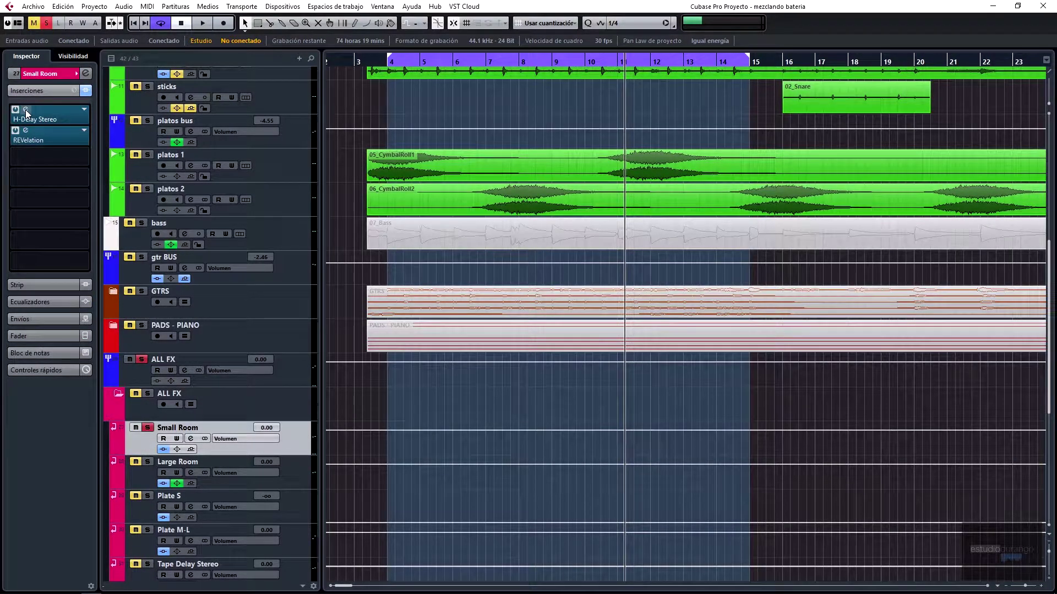
left_click(25, 110)
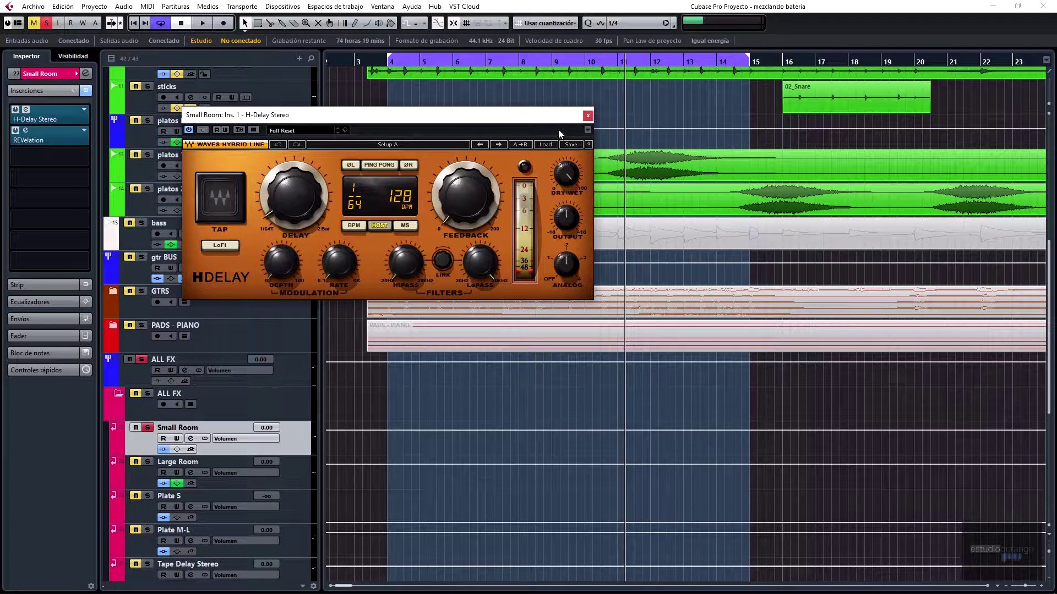
left_click(585, 117)
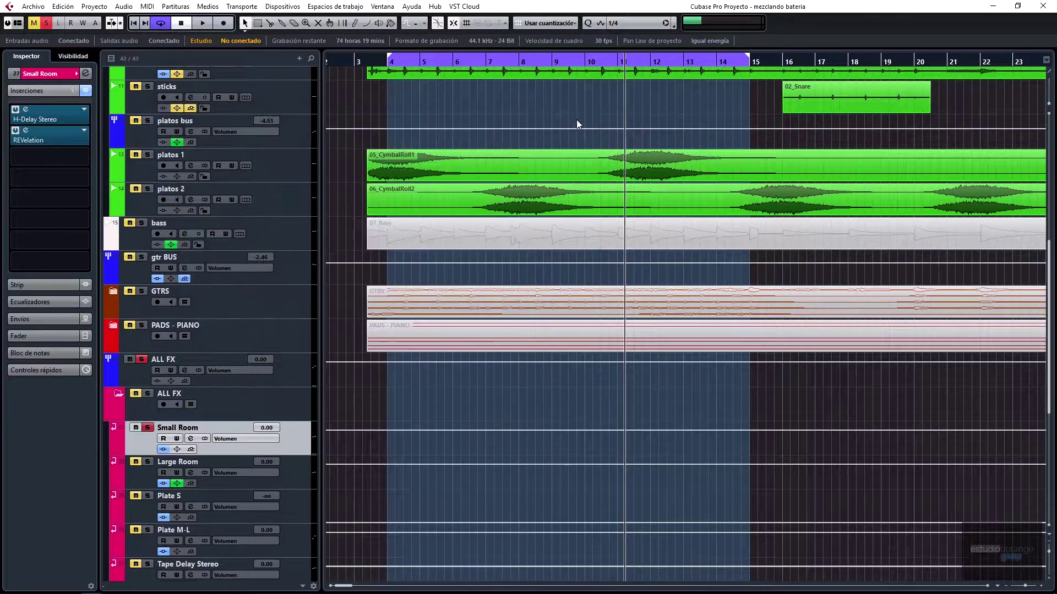
left_click(32, 138)
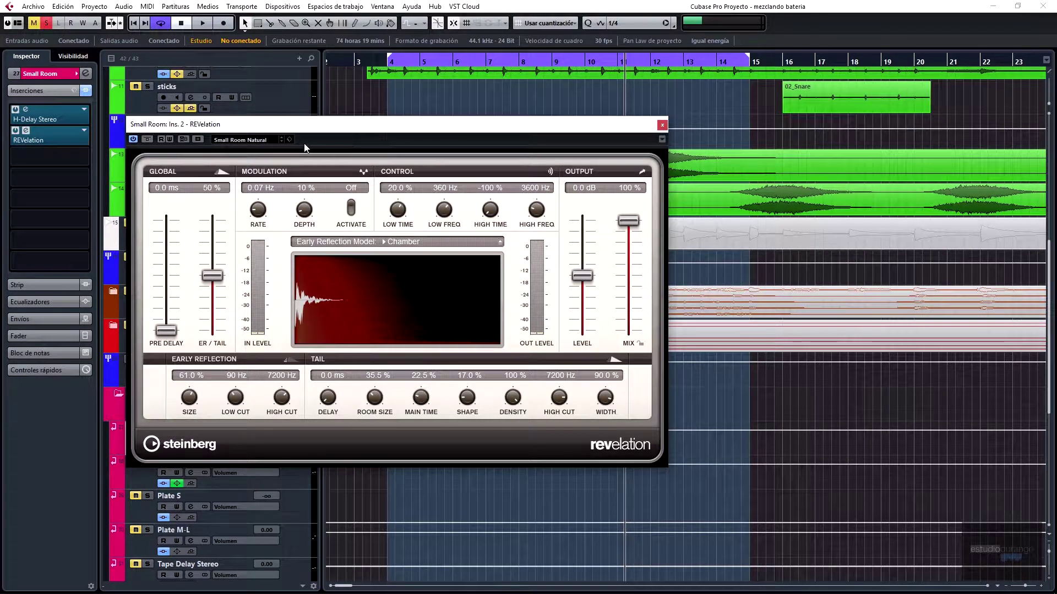
left_click(662, 126)
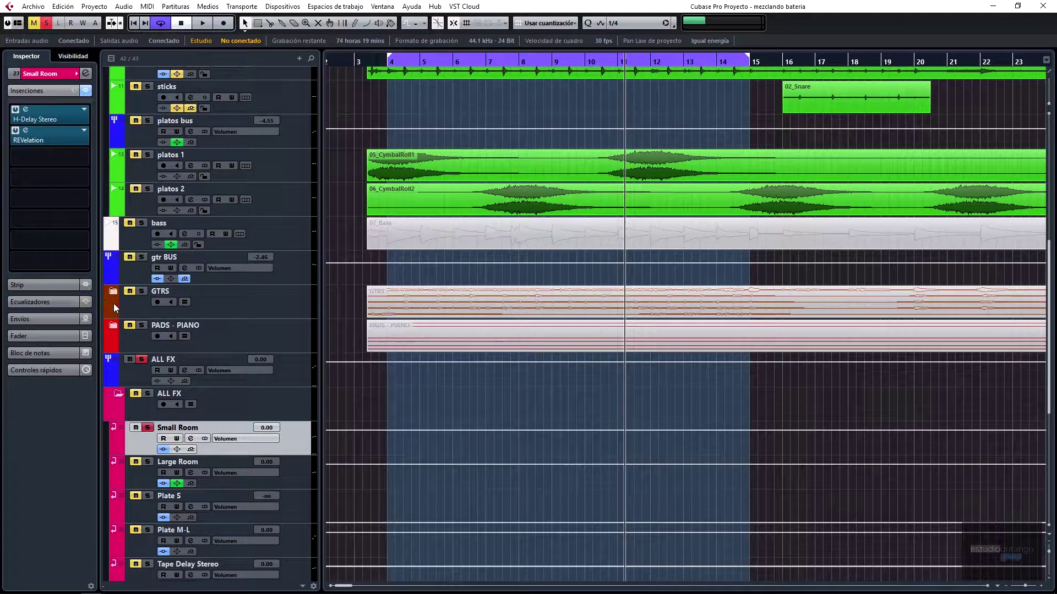
Take the kick bus's sends out of bypass and play the kick through its Small Room reverb
scroll(296, 263, "up", 6)
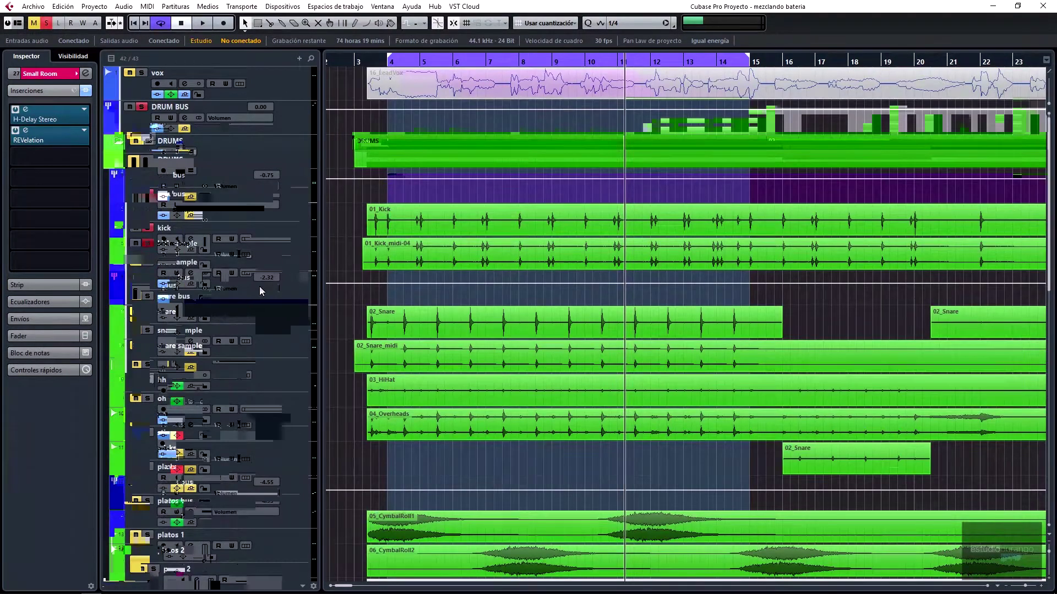
left_click(148, 199)
left_click(31, 317)
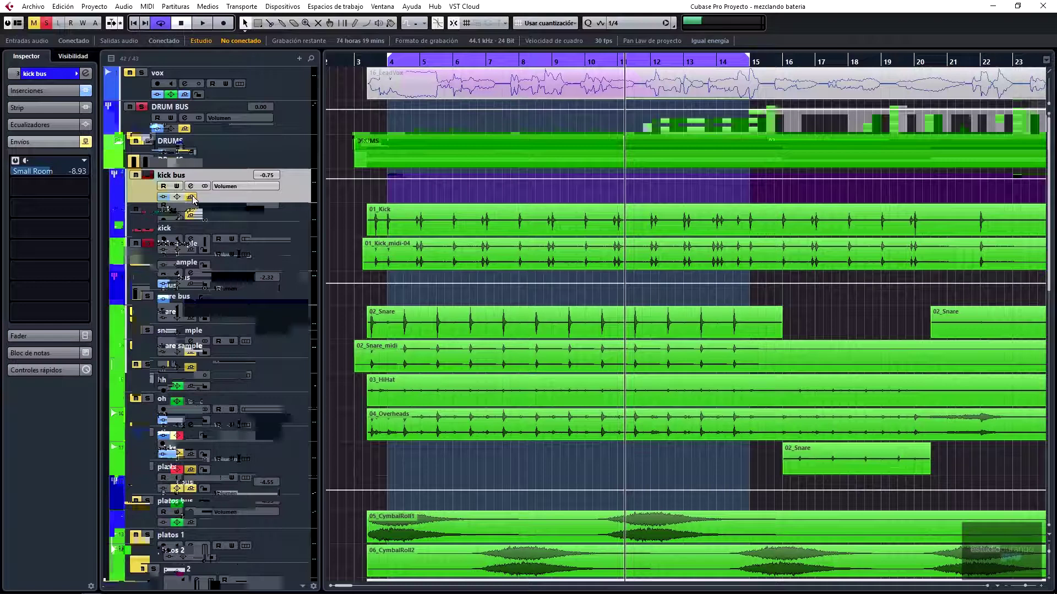
key("space")
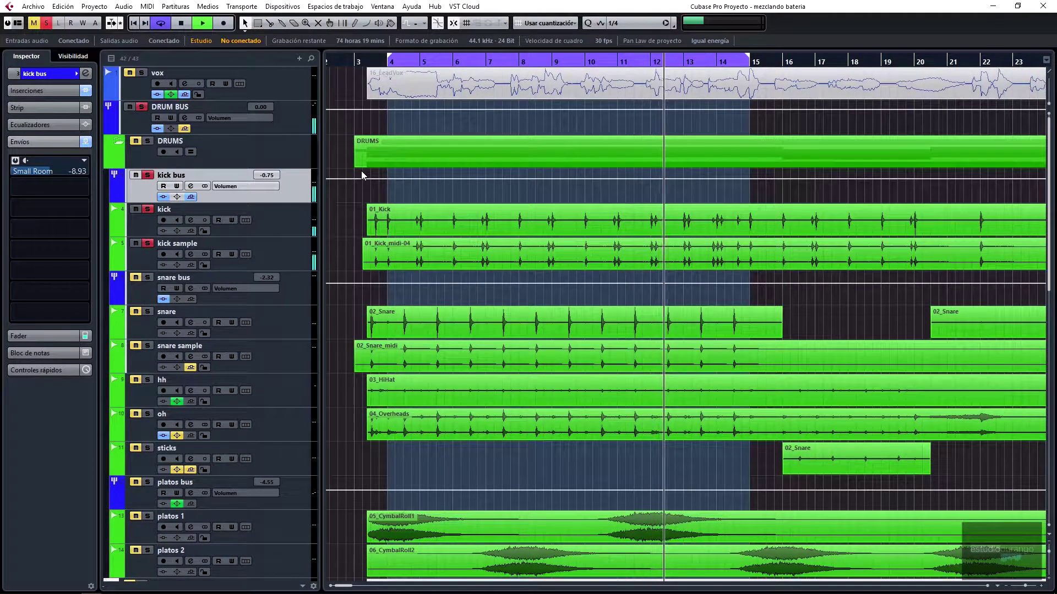
key("space")
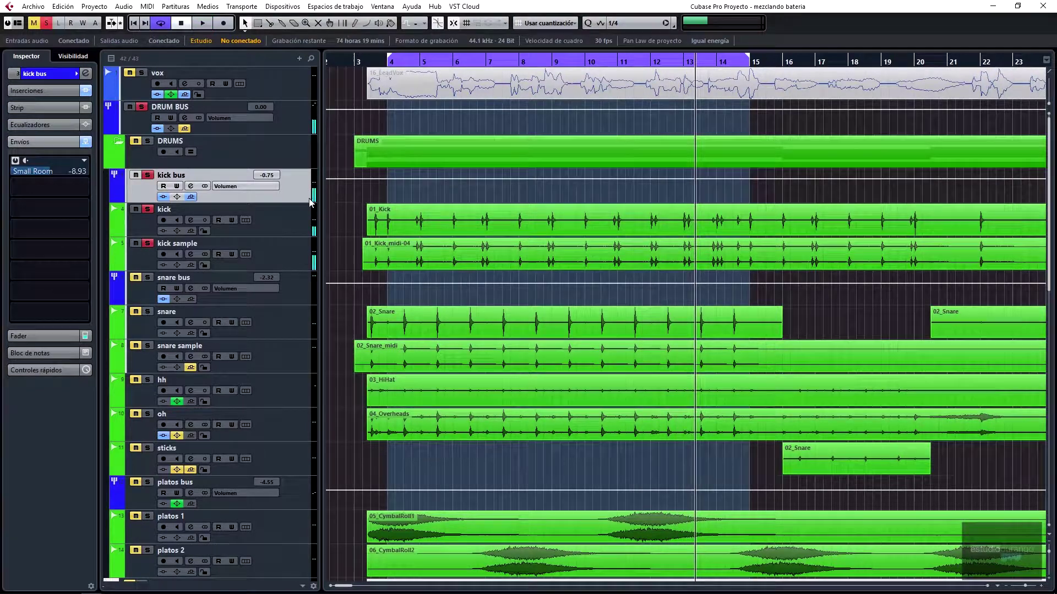
Solo the snare bus instead of the kick bus and play the snare
left_click(142, 299)
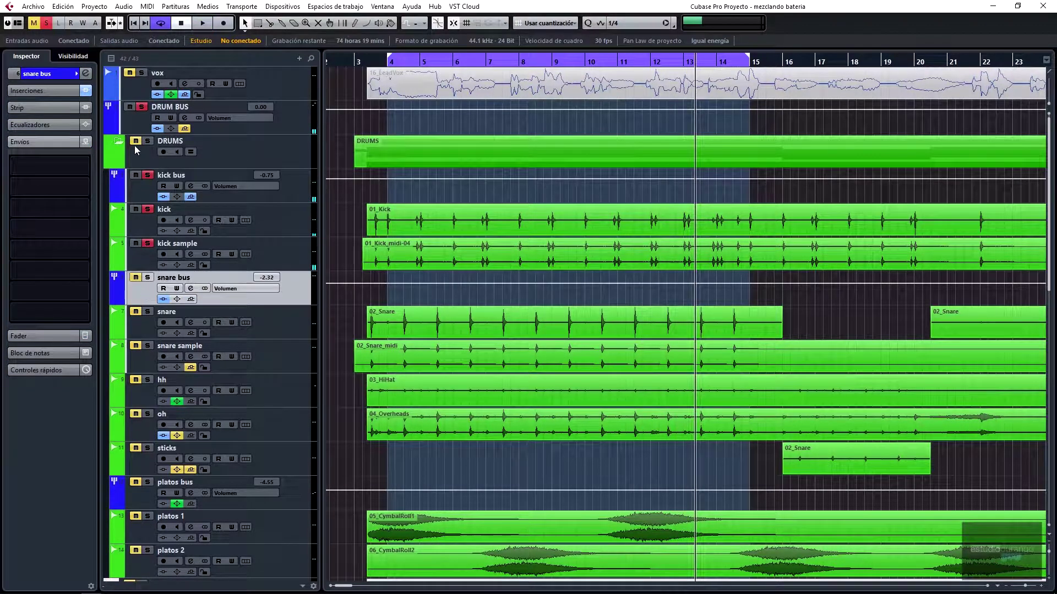
left_click(147, 277)
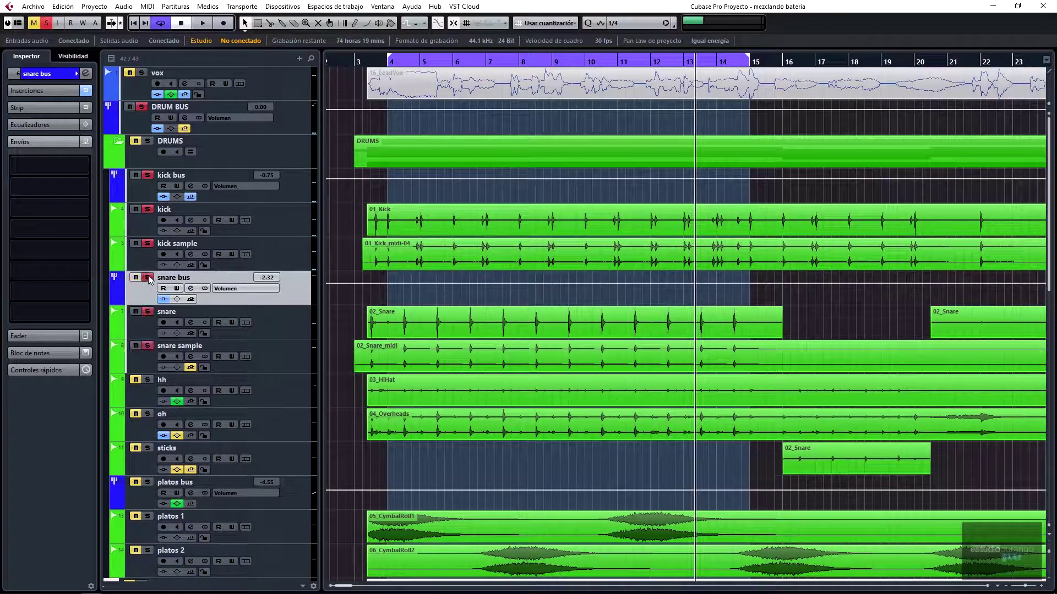
left_click(147, 175)
key("space")
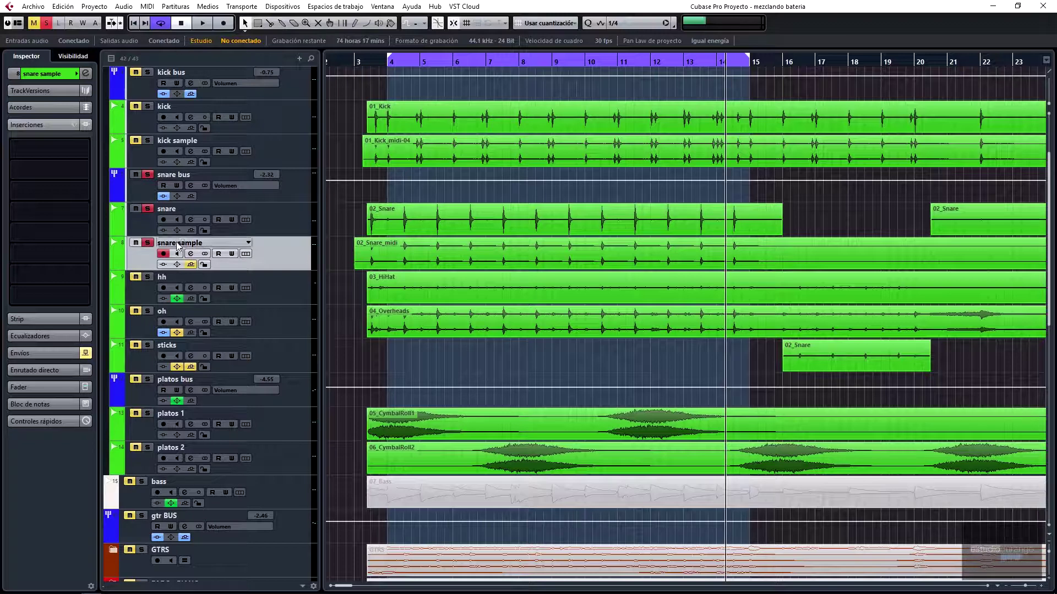
Mute the original snare track and display the sends of the snare sample track
left_click(279, 219)
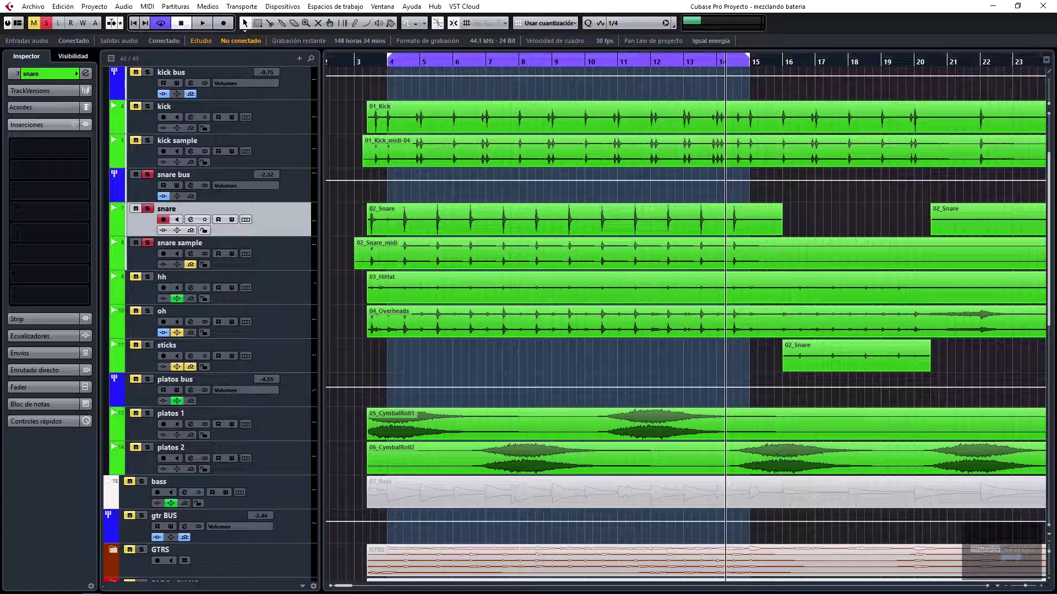
left_click(143, 263)
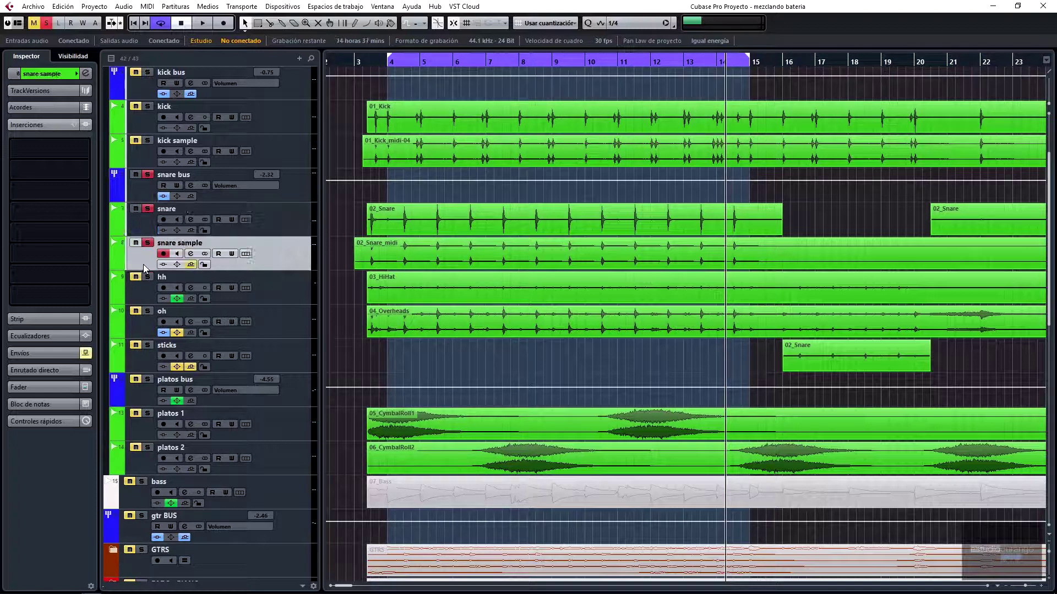
left_click(136, 210)
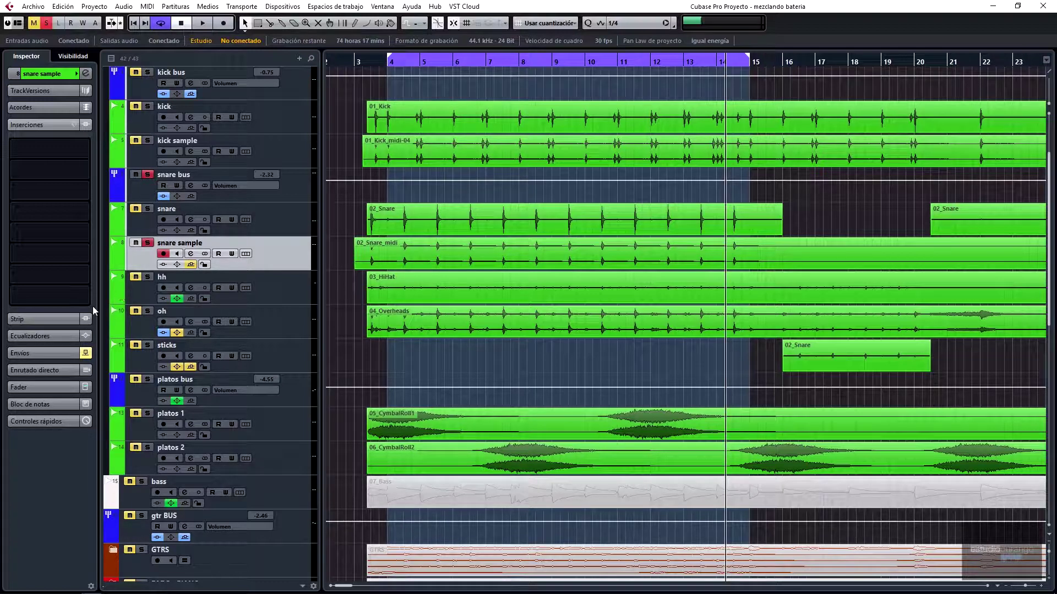
left_click(31, 351)
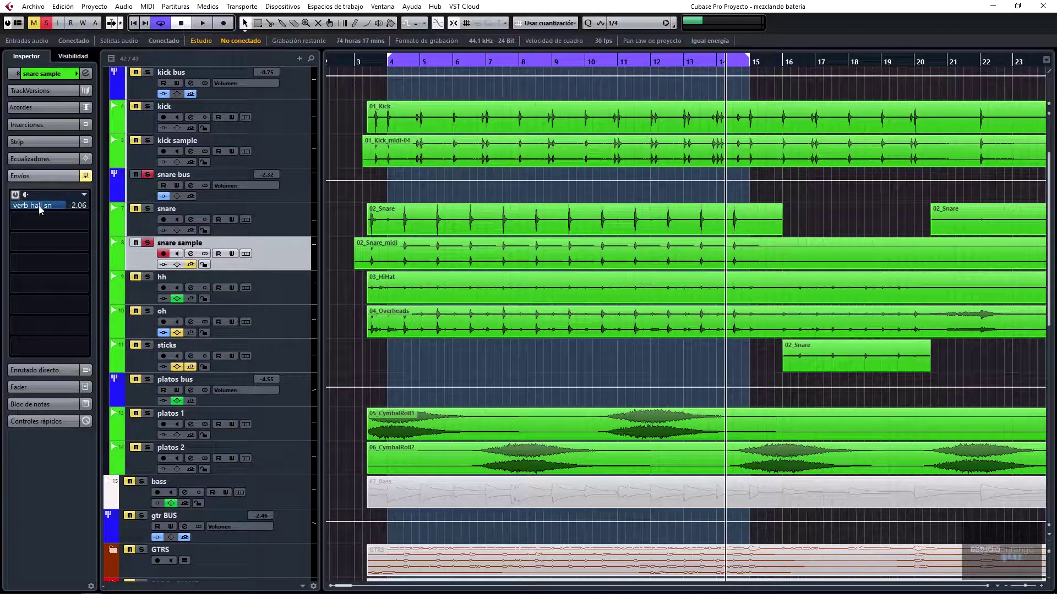
Solo the verb hall sn effects channel and return to the snare tracks
scroll(141, 358, "down", 15)
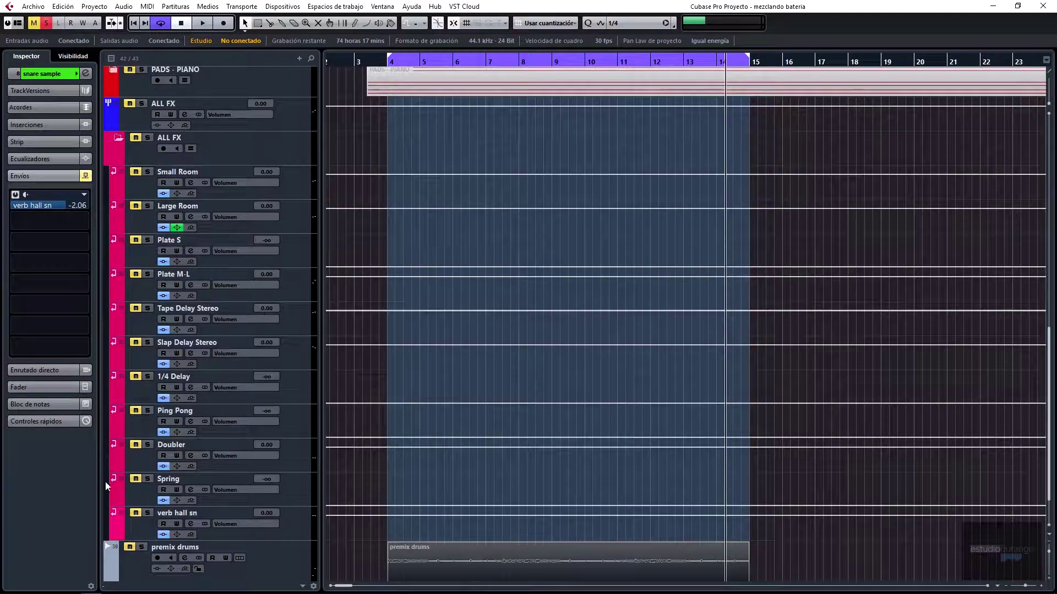
left_click(147, 513)
scroll(275, 447, "up", 8)
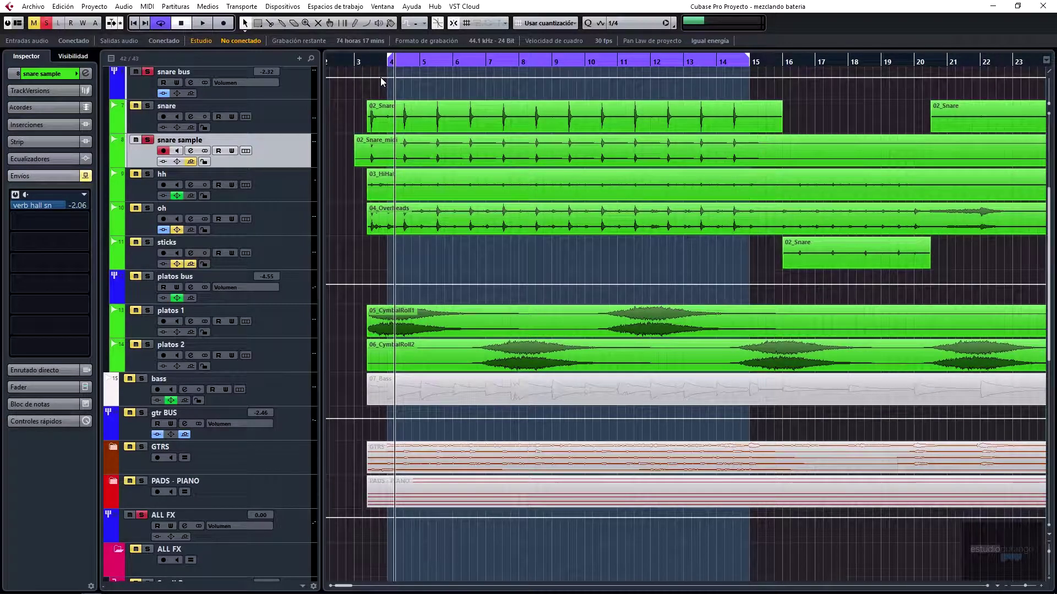
Play the snare sample and compare its sound with the verb hall sn send switched off and back on
key("space")
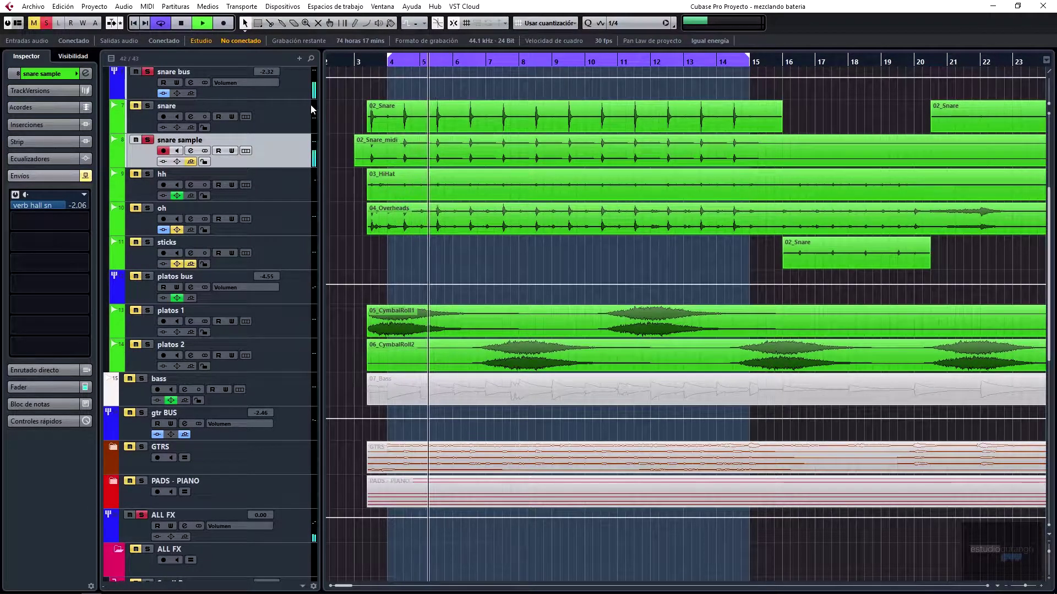
left_click(16, 194)
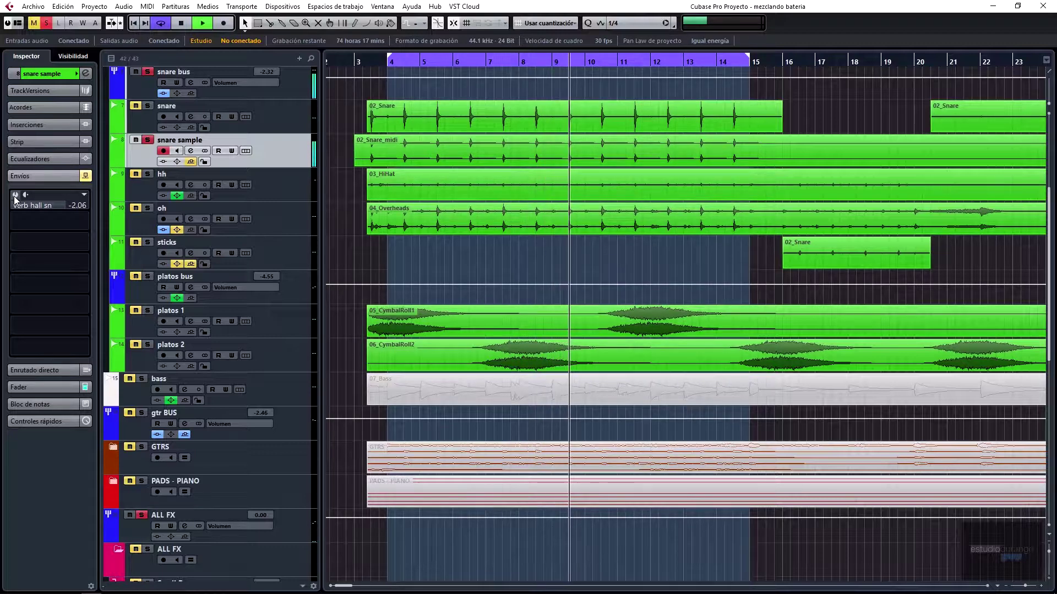
left_click(15, 194)
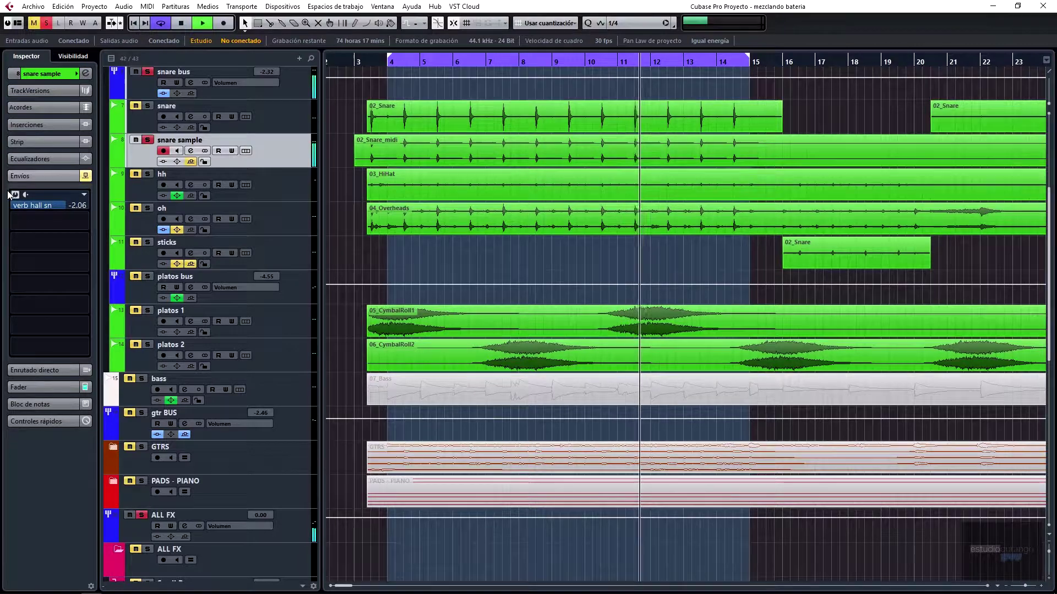
key("space")
right_click(6, 191)
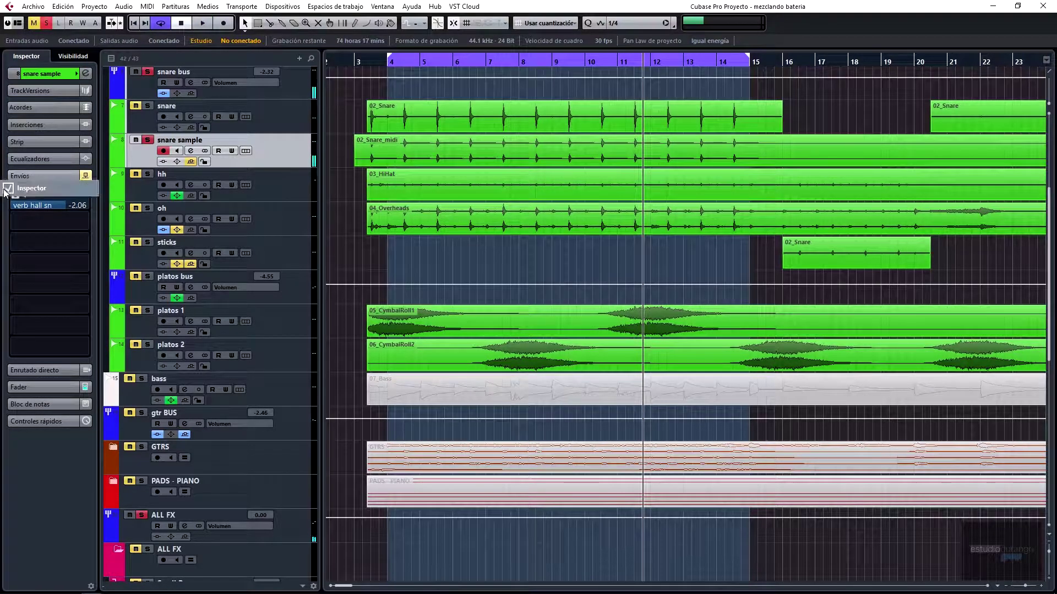
left_click(5, 207)
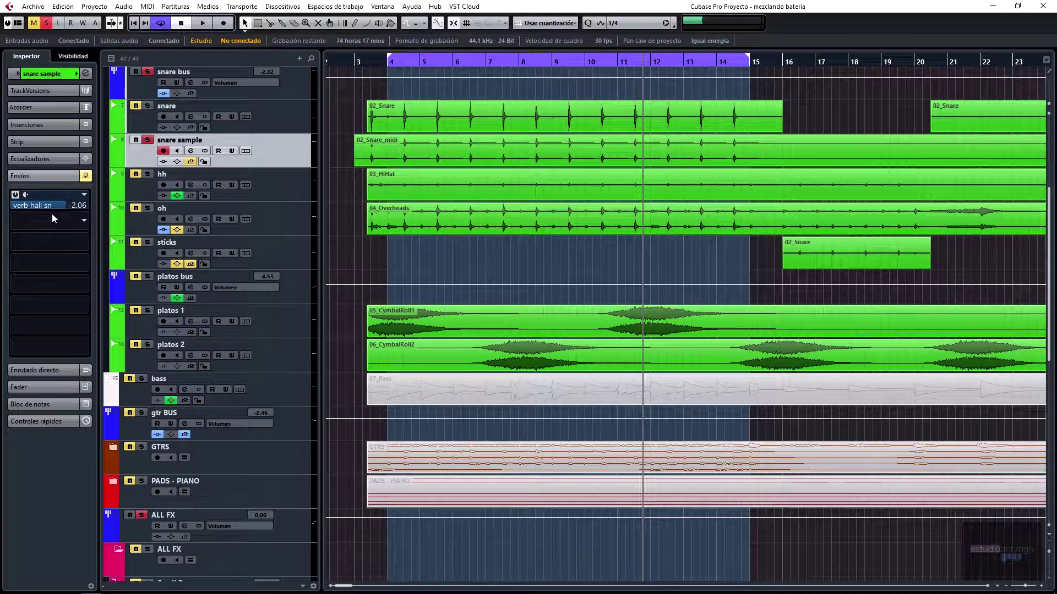
Replay the snare sample in short passages with its verb hall sn send active
key("space")
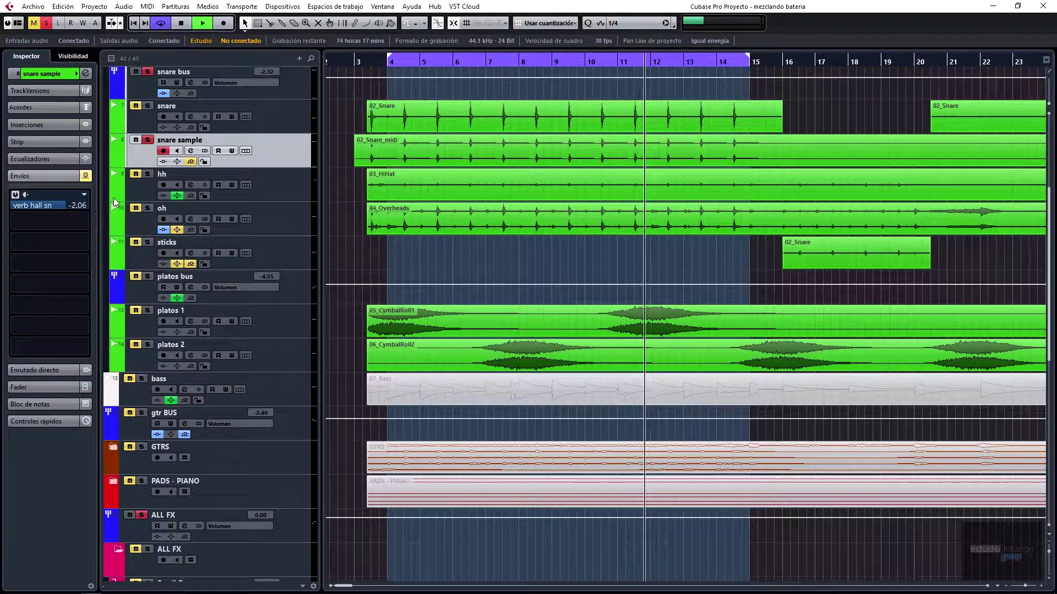
key("space")
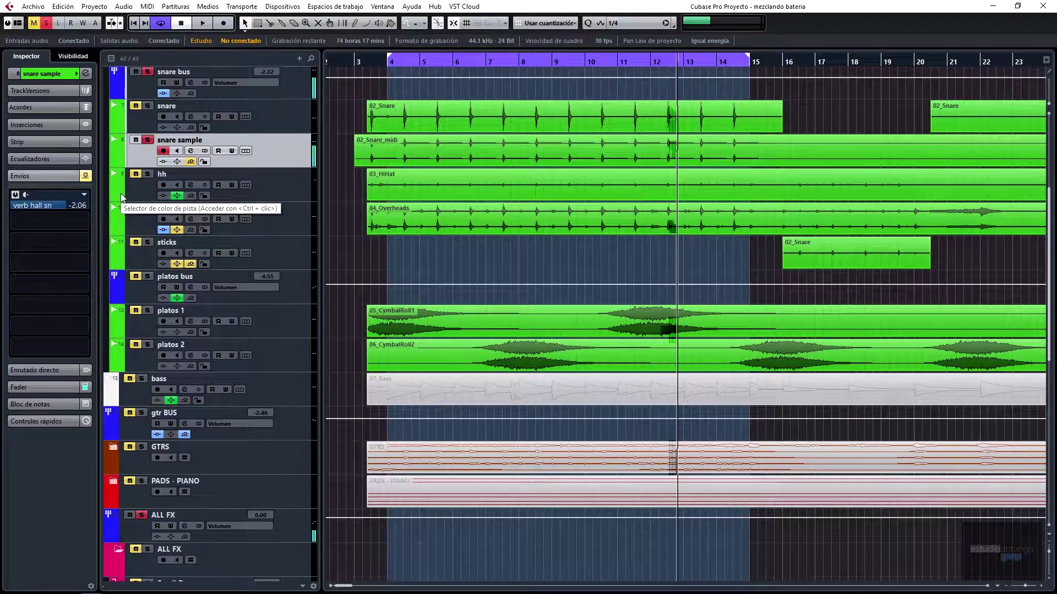
key("space")
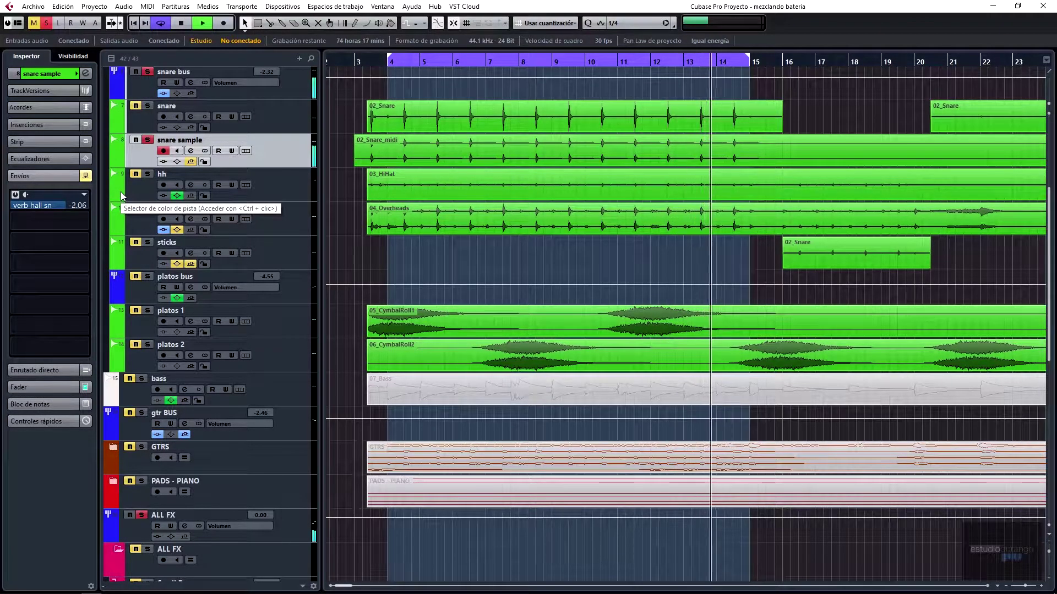
key("space")
Open the MannyM Reverb insert of the verb hall sn effects channel and return to the snare tracks
scroll(190, 403, "down", 6)
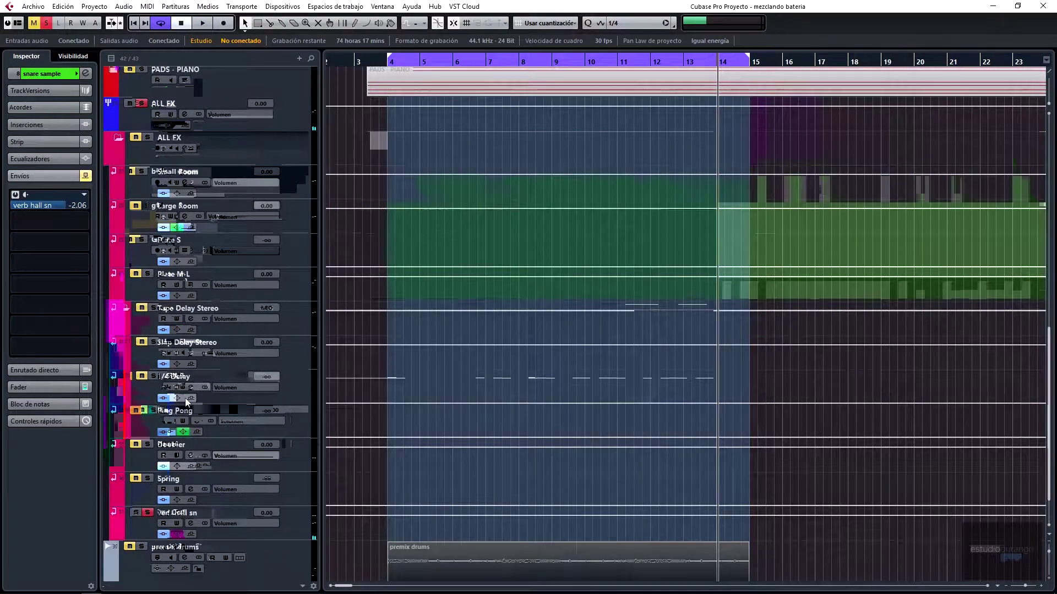
left_click(160, 536)
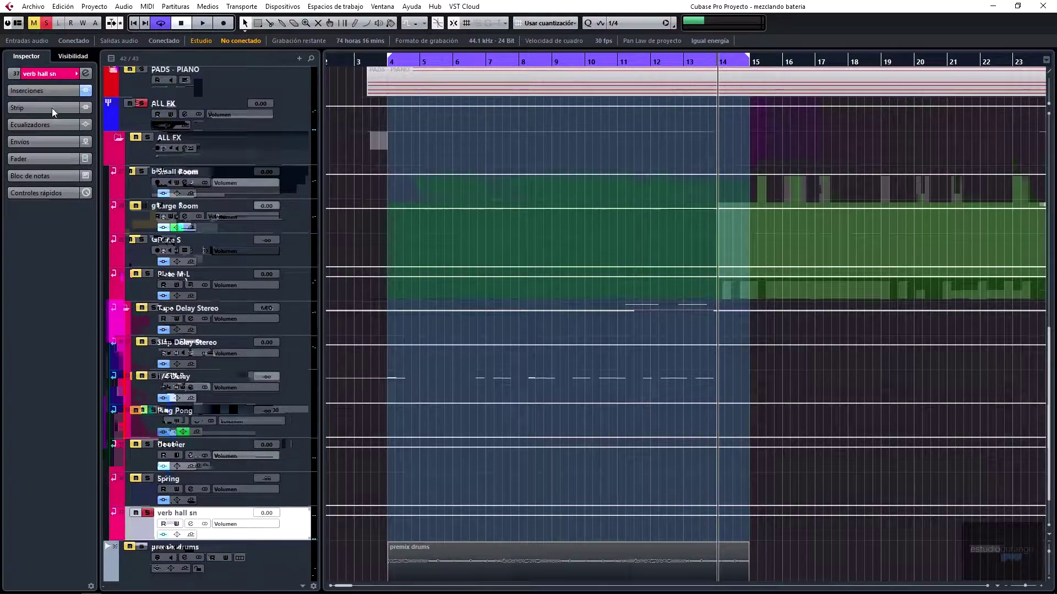
left_click(40, 92)
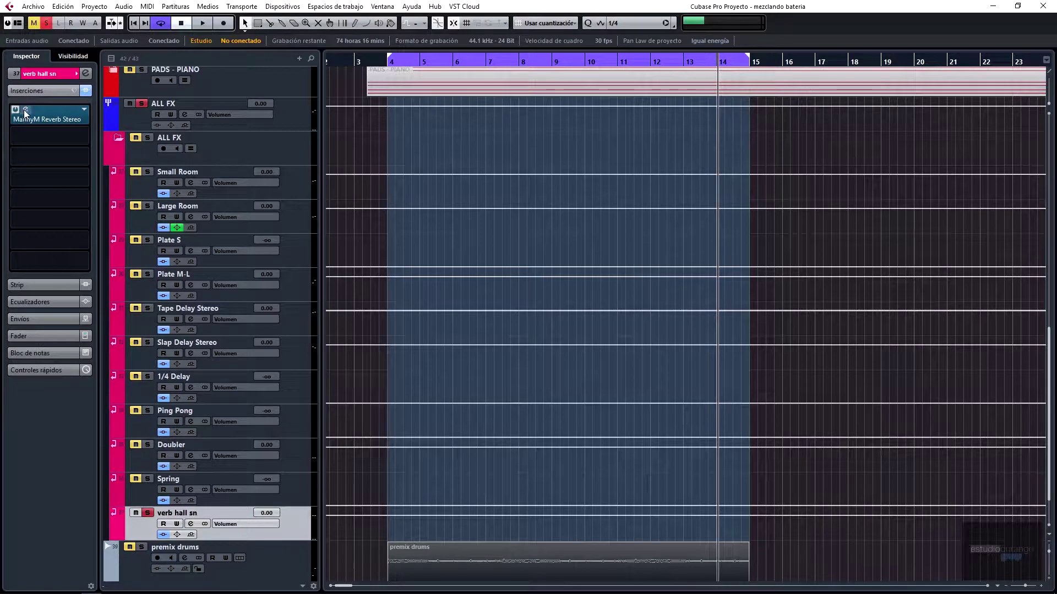
left_click(25, 111)
scroll(225, 262, "up", 10)
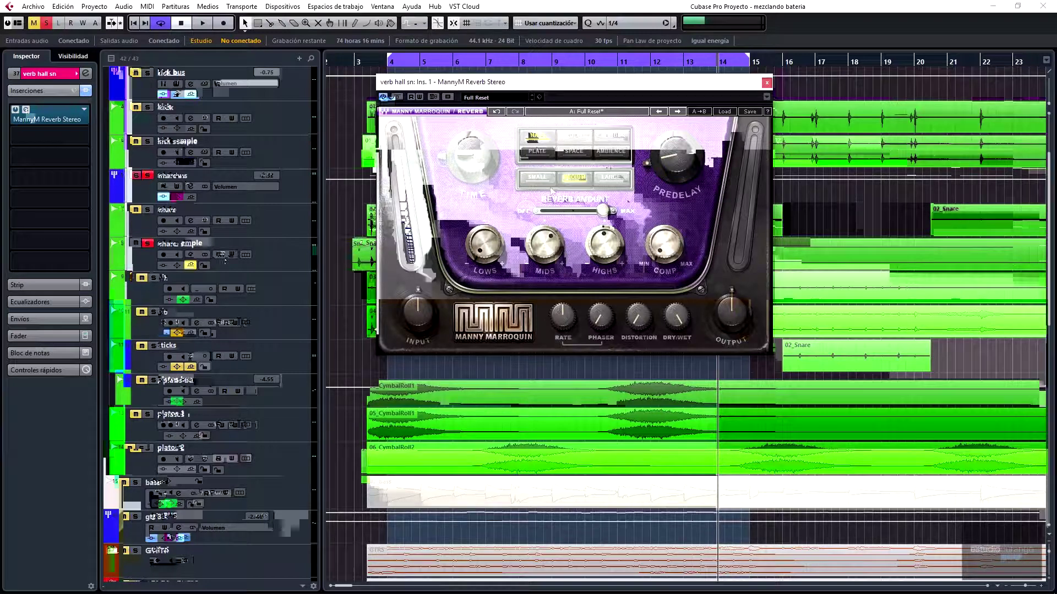
Audition the reverb's Lows at 50.0 while the snare plays, and turn them back down
key("space")
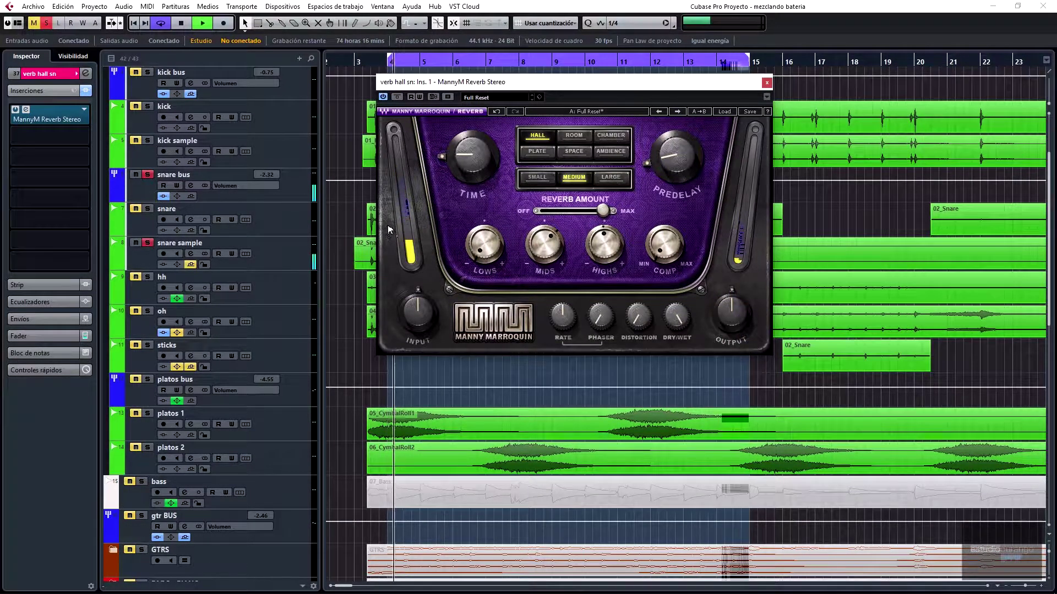
key("space")
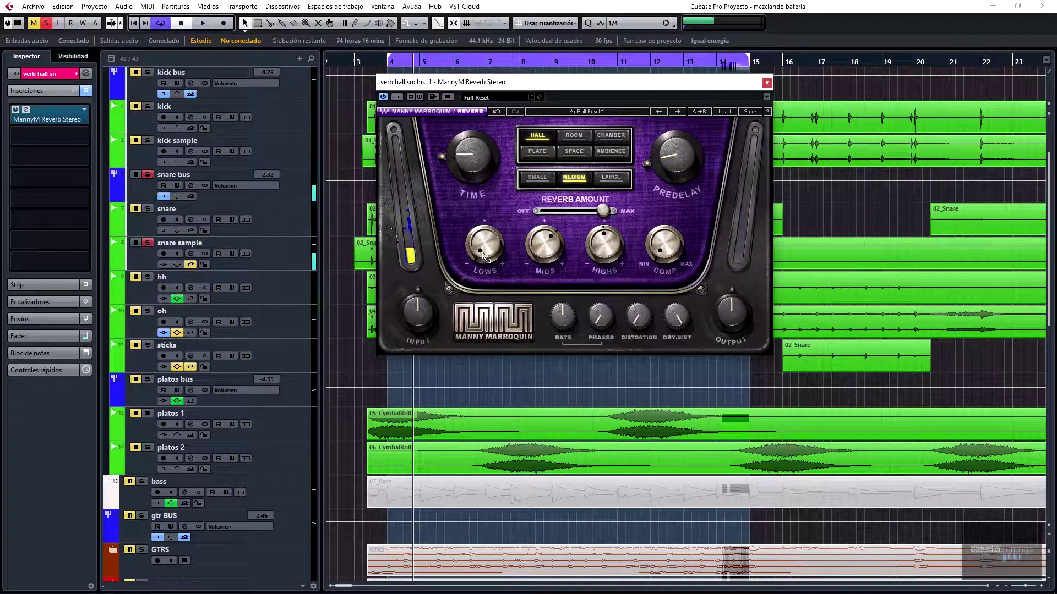
mouse_move(484, 246)
left_click_drag(480, 253, 493, 246)
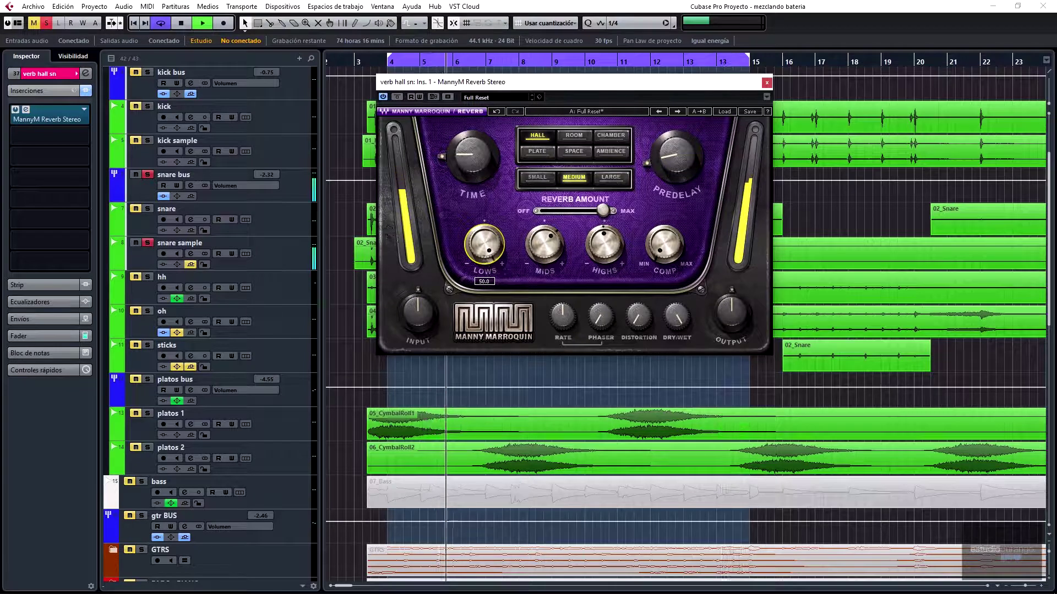
left_click_drag(486, 245, 485, 257)
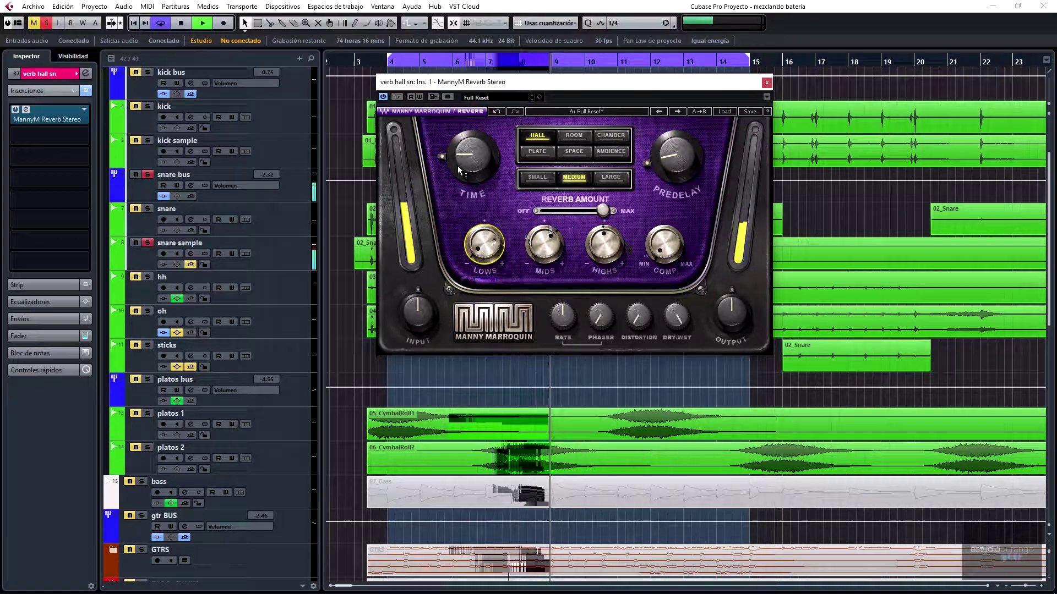
left_click_drag(458, 167, 466, 190)
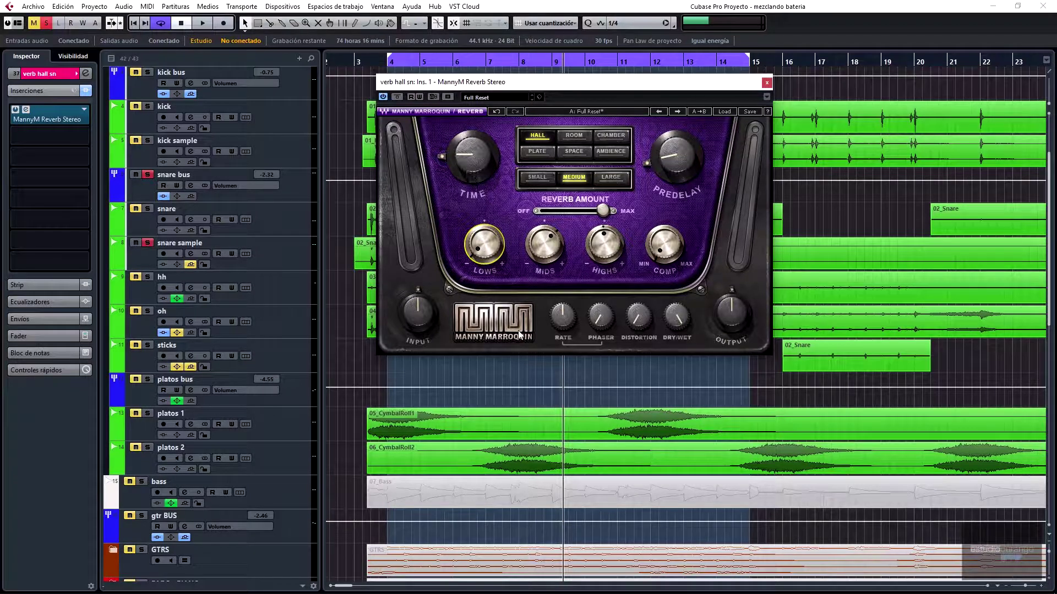
Close the reverb plug-in window and play the snare and snare sample together
left_click(766, 84)
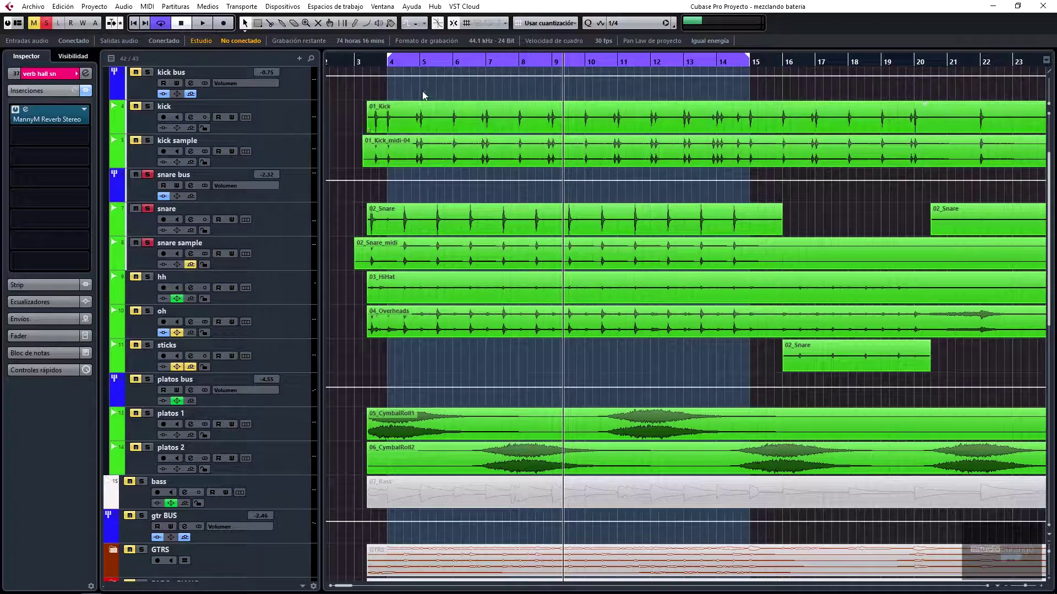
key("space")
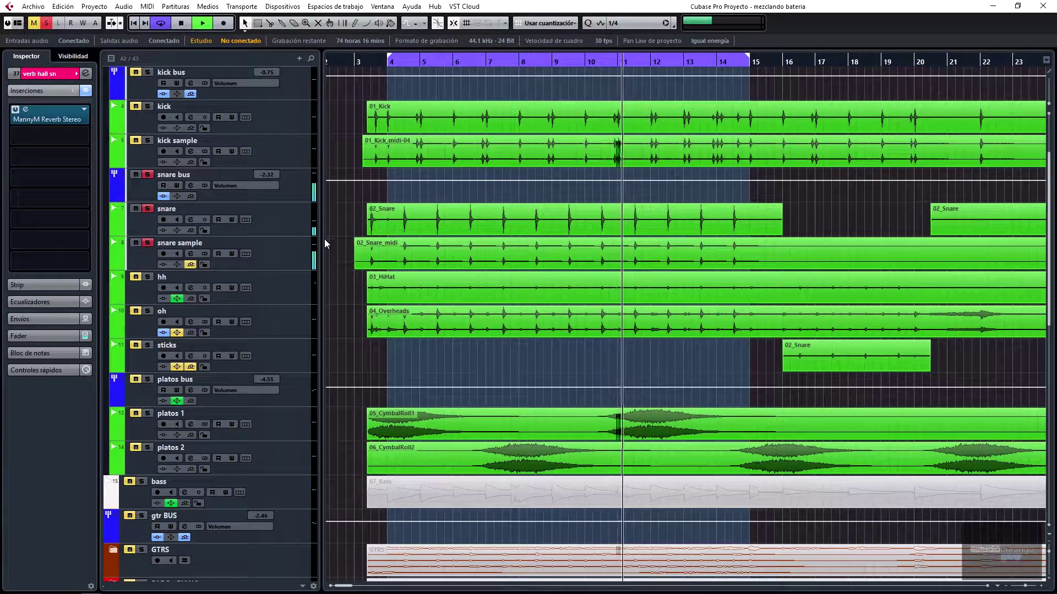
key("space")
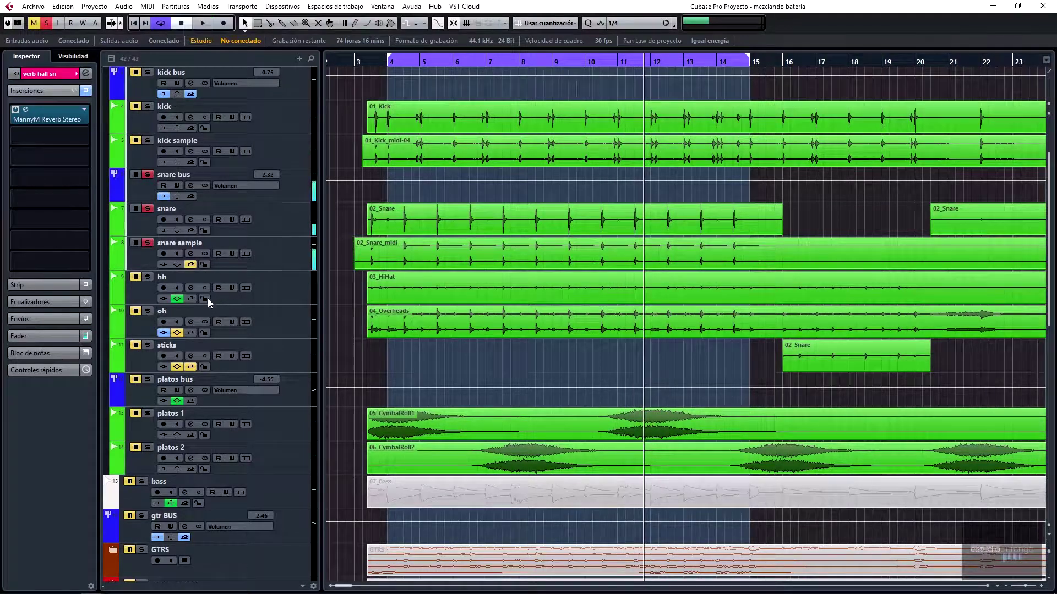
Take the sends of the snare sample and sticks out of bypass and solo the hh, oh and sticks tracks
left_click(191, 264)
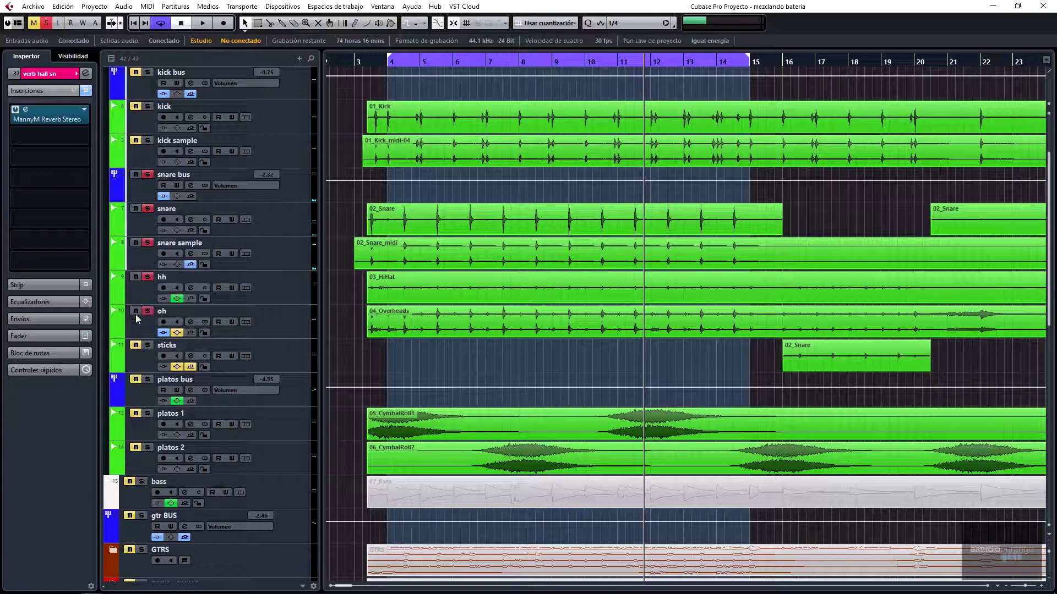
left_click(137, 367)
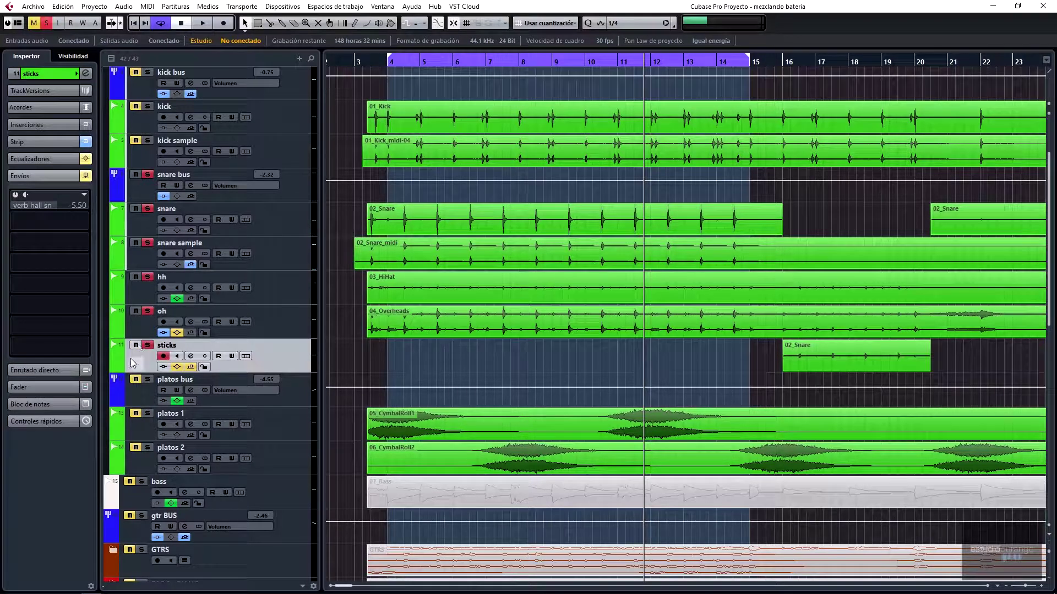
left_click(189, 368)
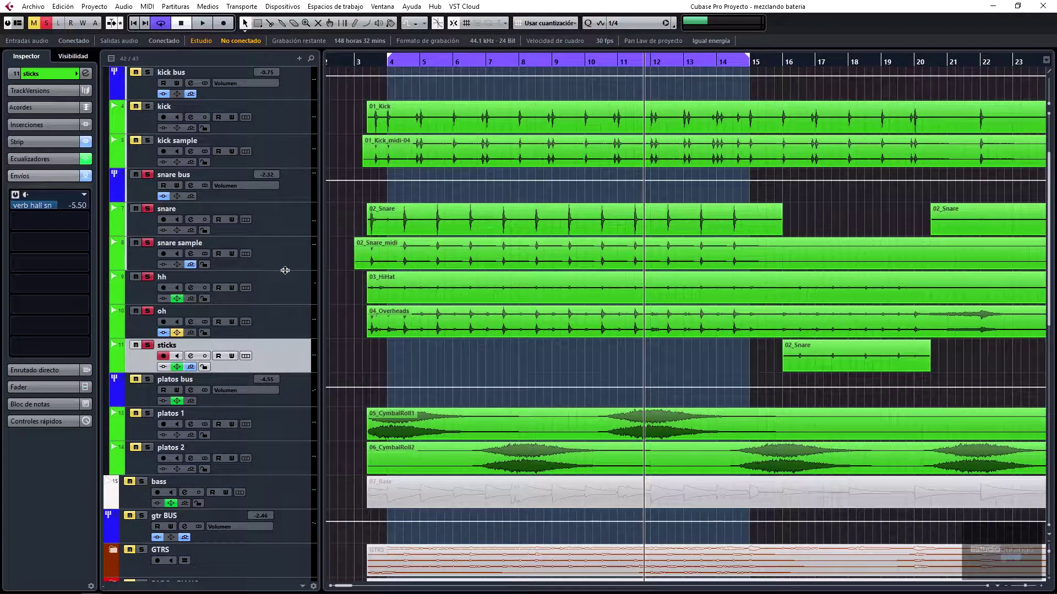
Play the sticks section from bar 16 with the verb hall sn send active
left_click(781, 60)
key("space")
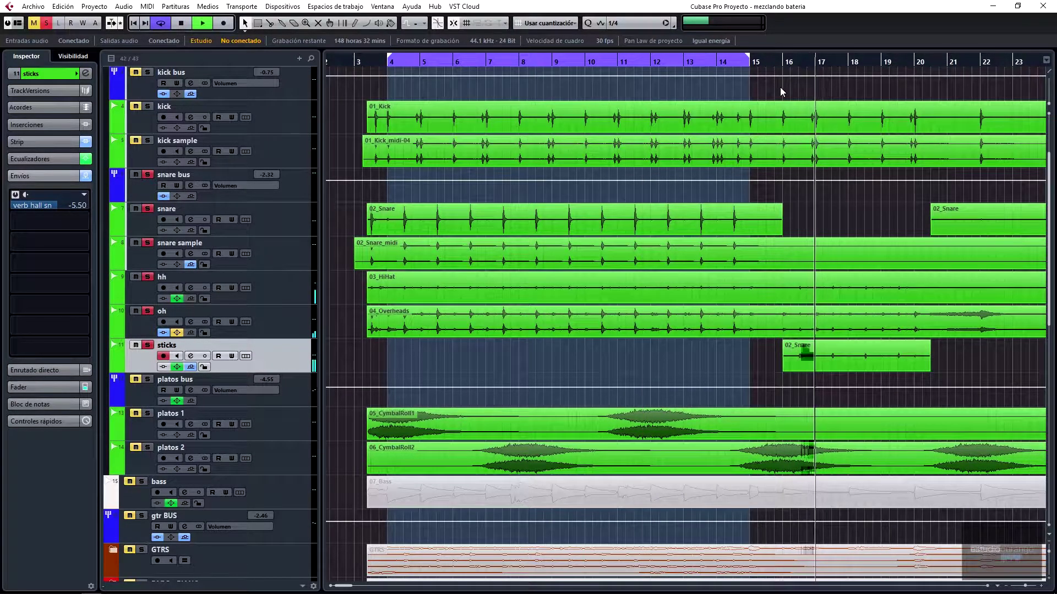
key("space")
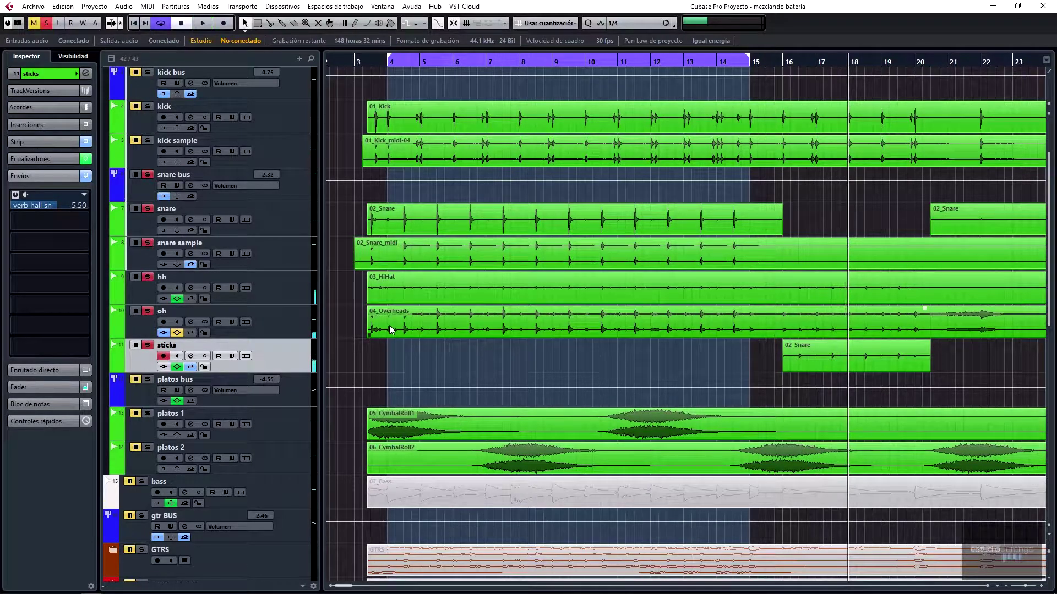
Clear all mutes and solos, solo the DRUM BUS and display its sends
scroll(180, 410, "up", 3)
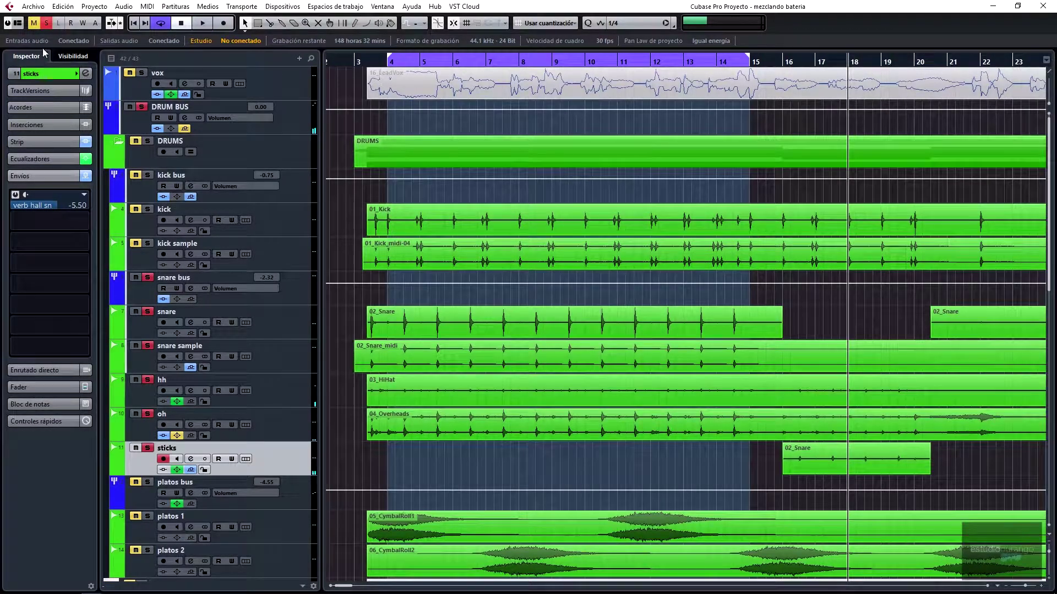
left_click(34, 24)
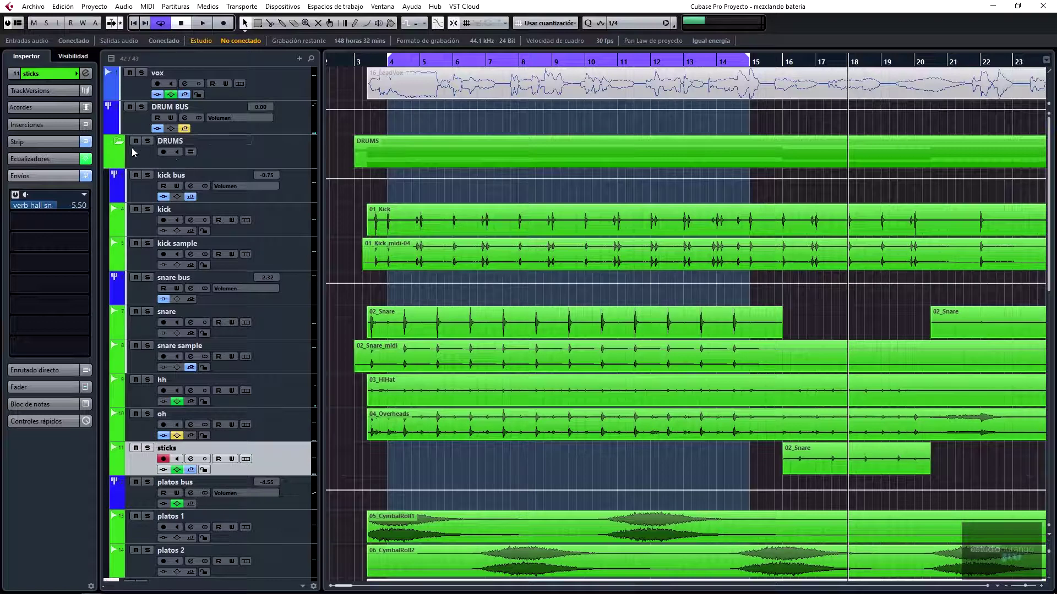
left_click(142, 108)
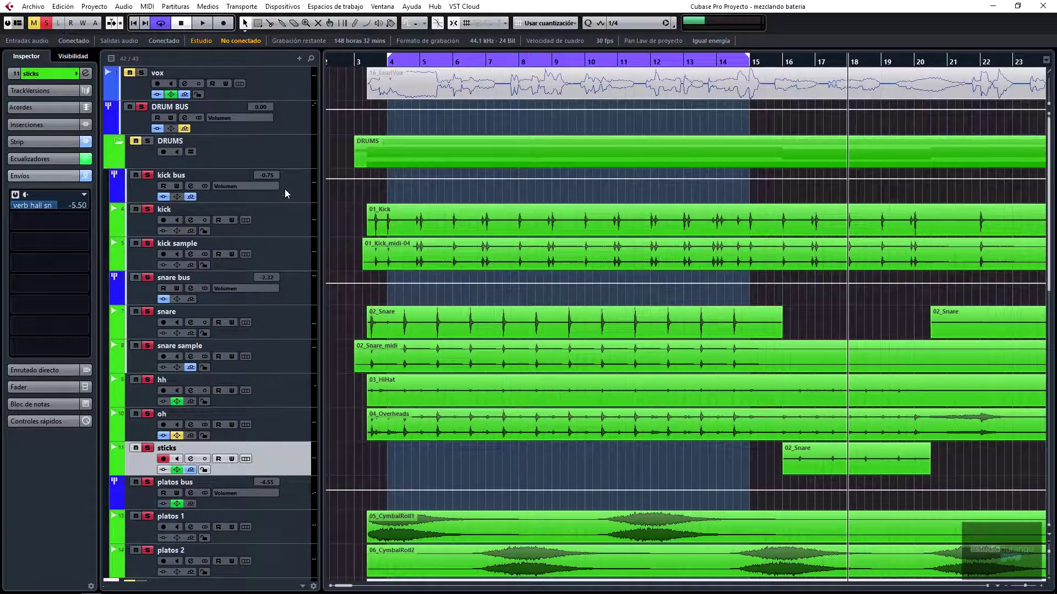
left_click(295, 116)
left_click(38, 319)
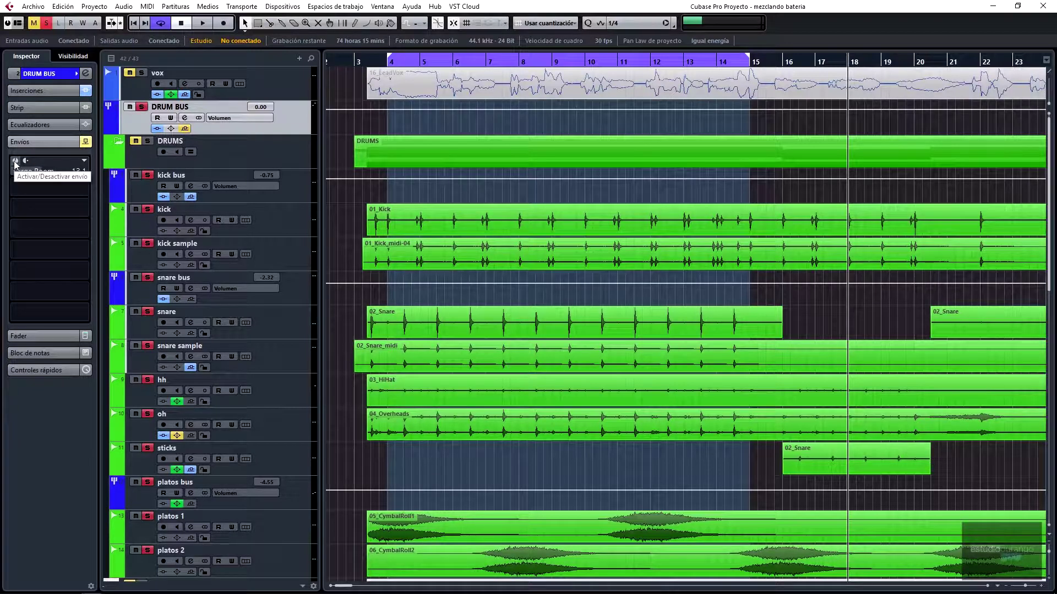
Play the drum bus from just before bar 4 with its Large Room send off, and solo the ALL FX effects channels with it
left_click(379, 61)
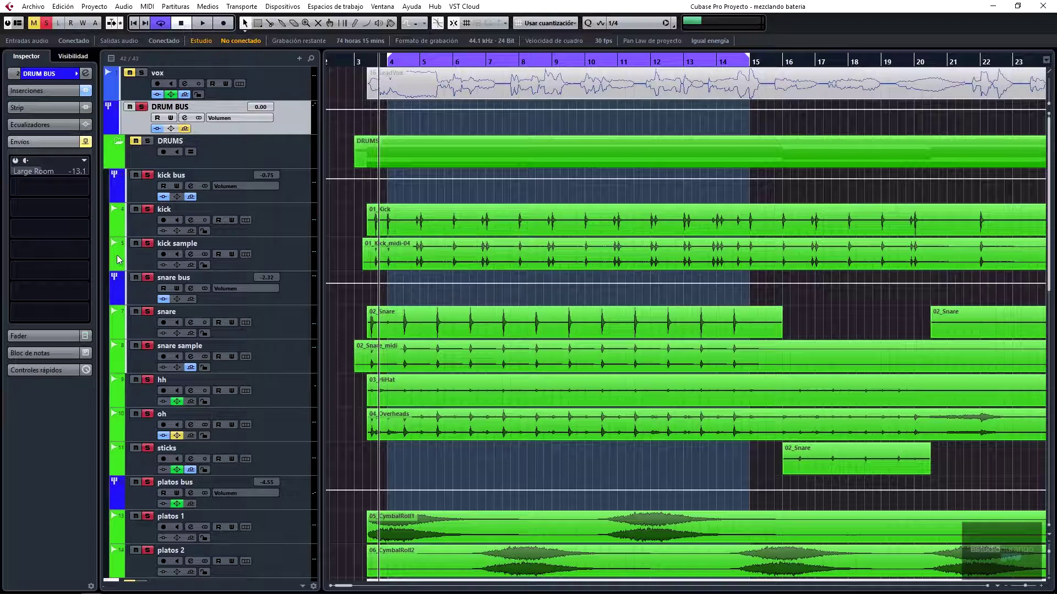
key("space")
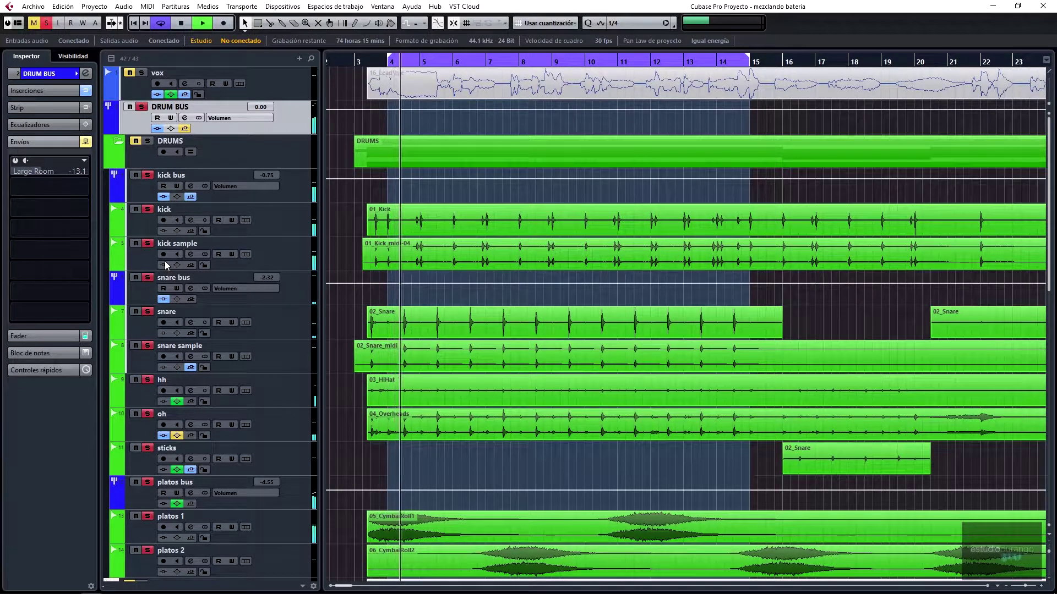
scroll(164, 261, "down", 15)
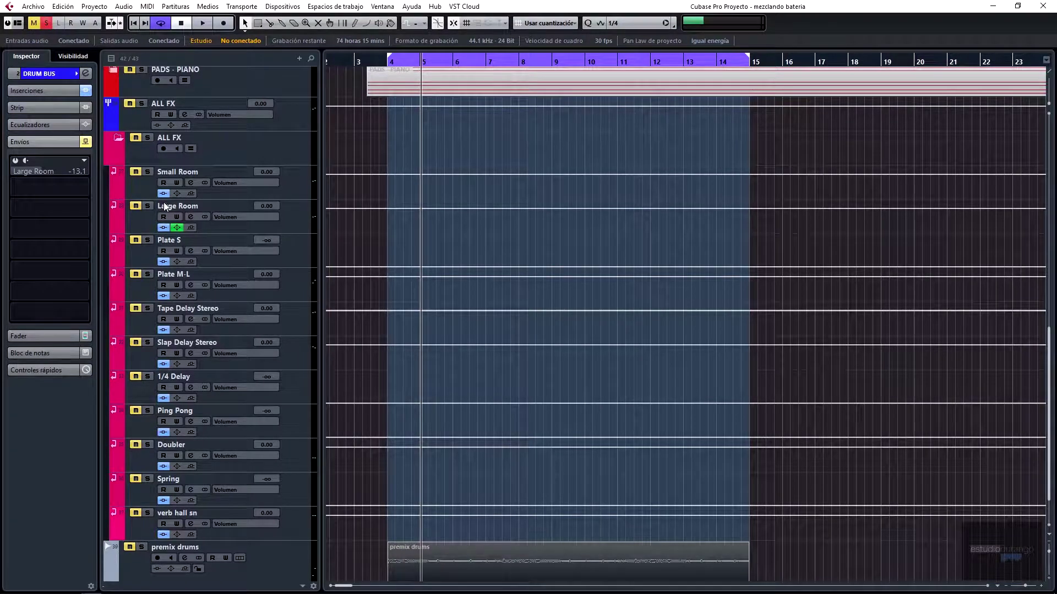
key("space")
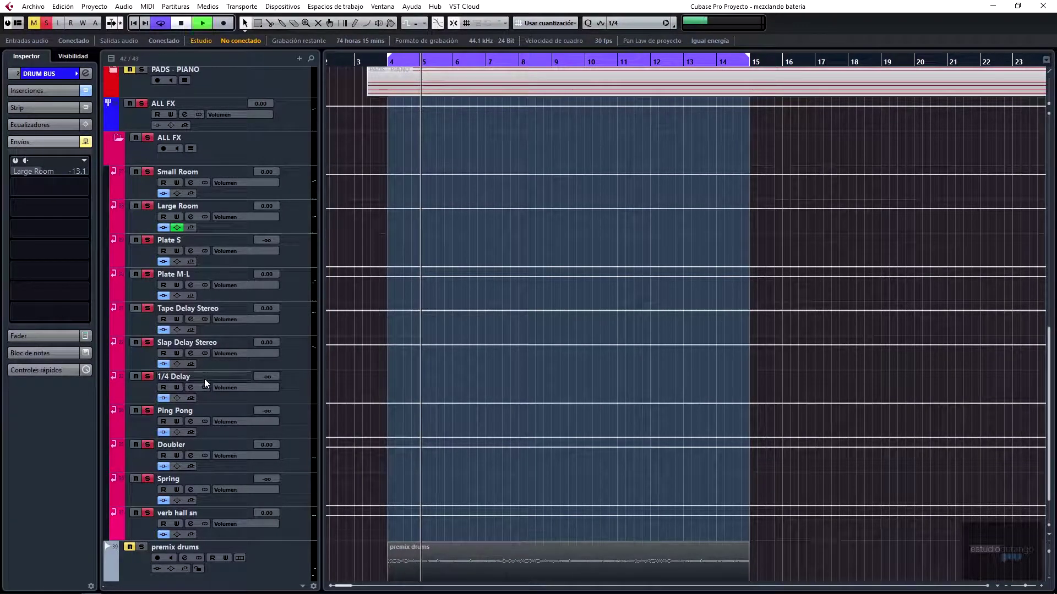
scroll(206, 380, "up", 9)
scroll(216, 395, "up", 5)
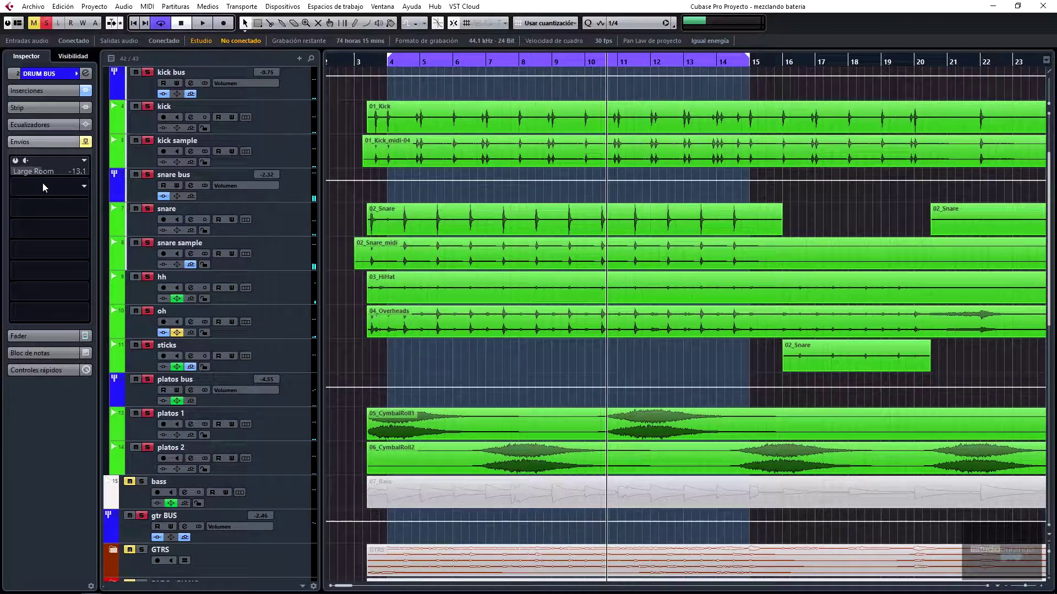
scroll(256, 302, "up", 3)
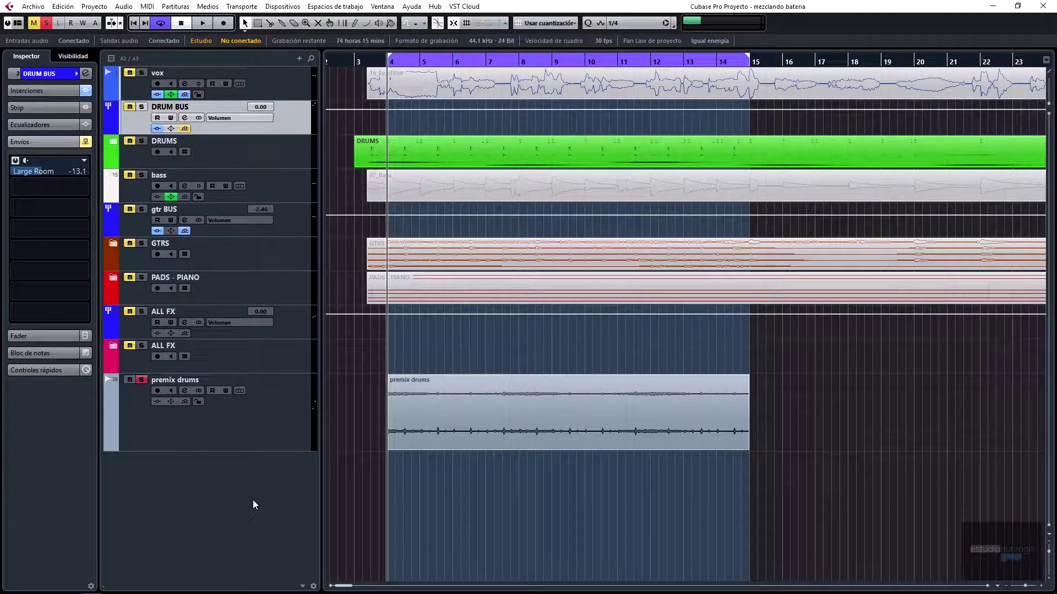
Compare the soloed premix drums with the DRUM BUS soloed together with ALL FX, playing and stopping each version
key("space")
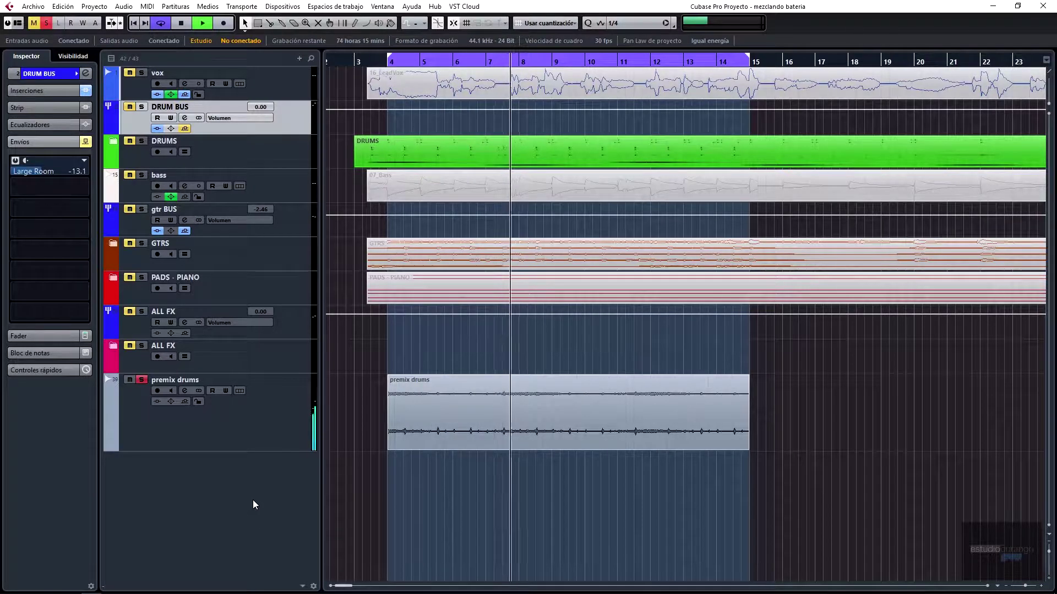
key("space")
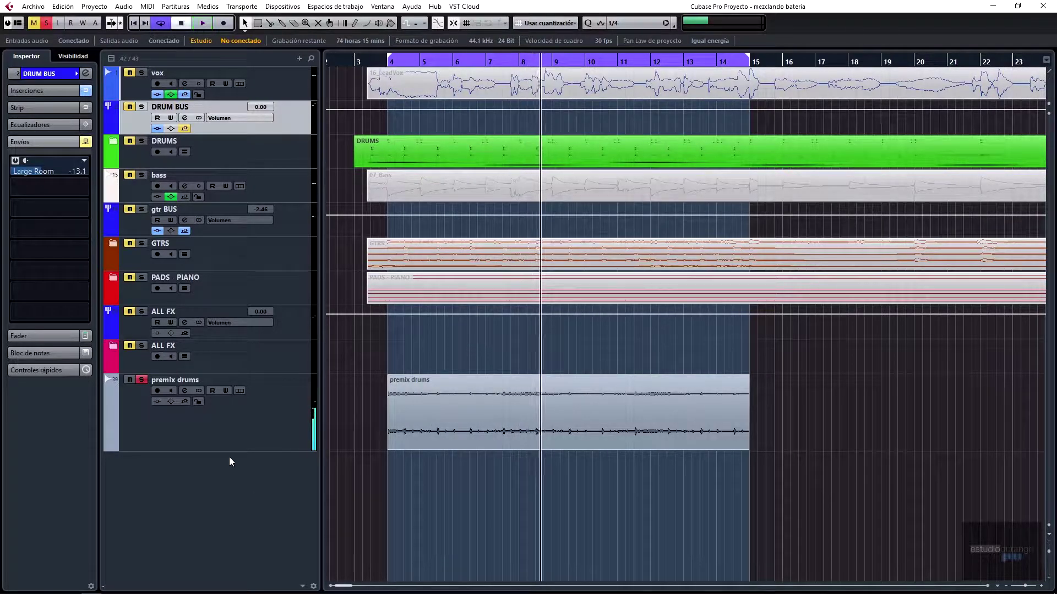
left_click(142, 380)
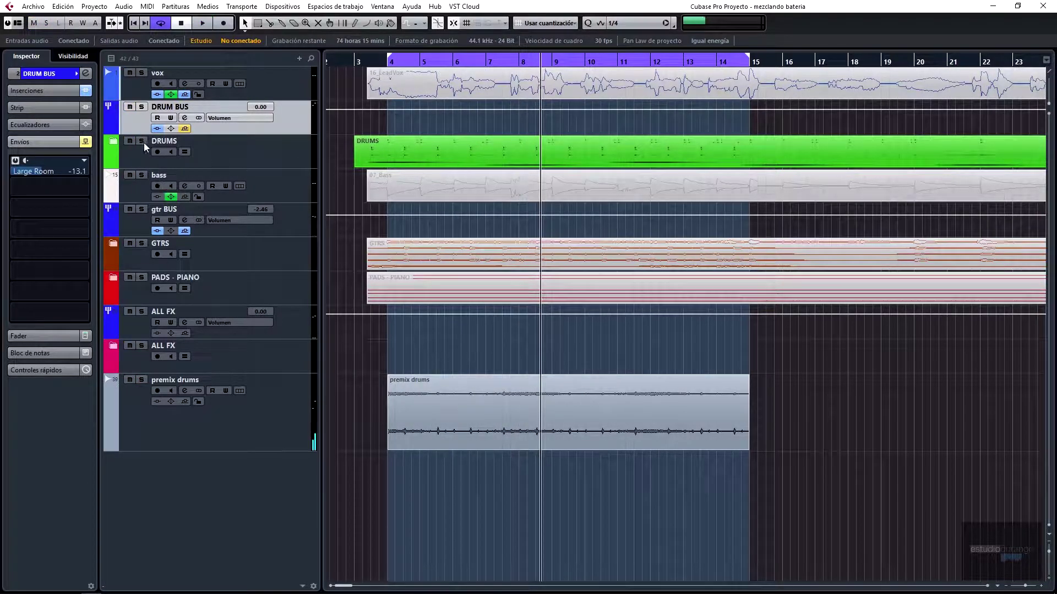
left_click(141, 107)
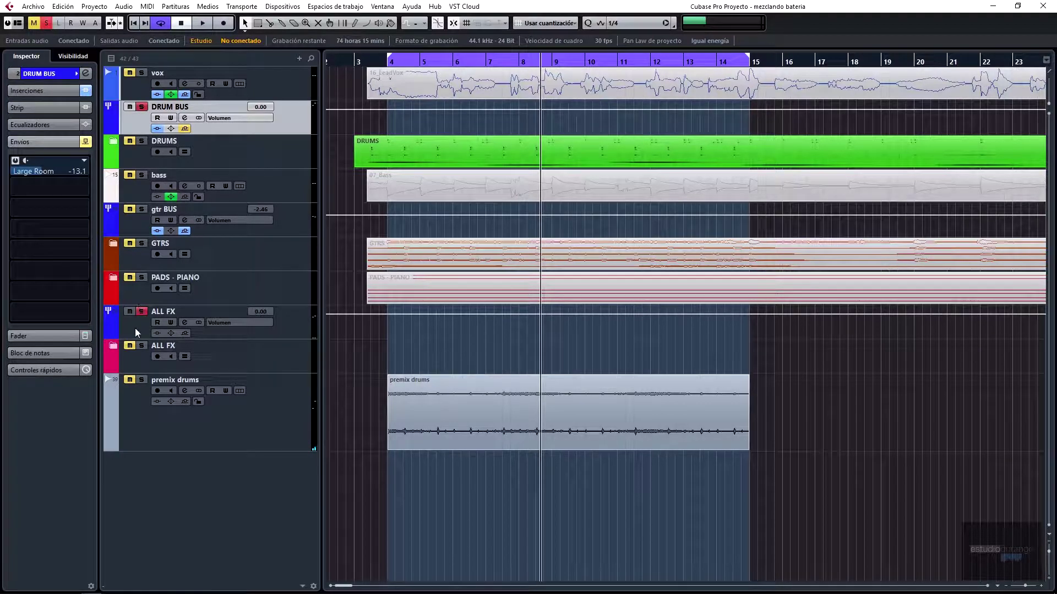
key("space")
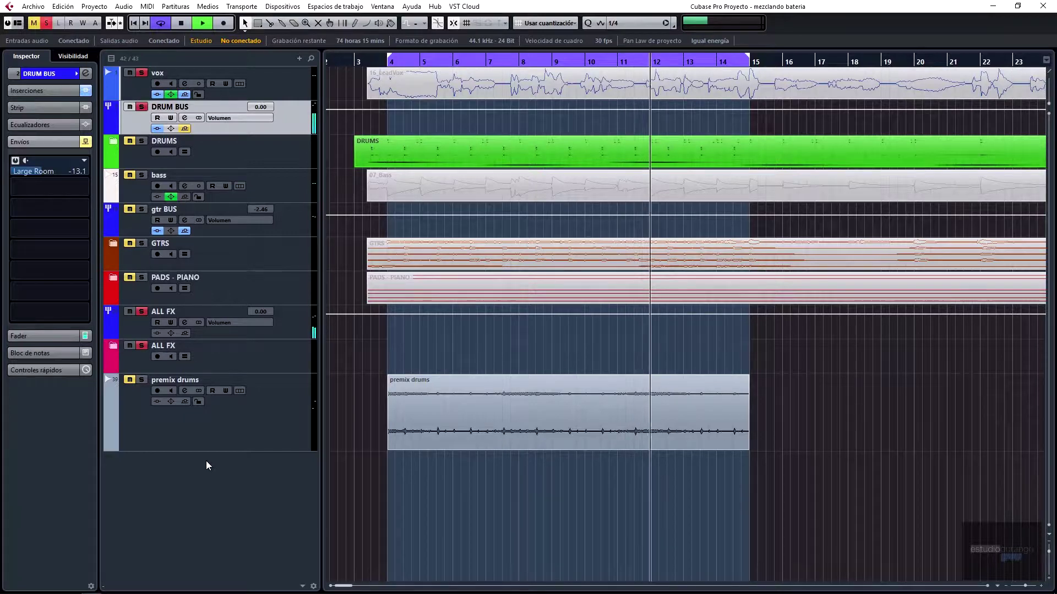
key("space")
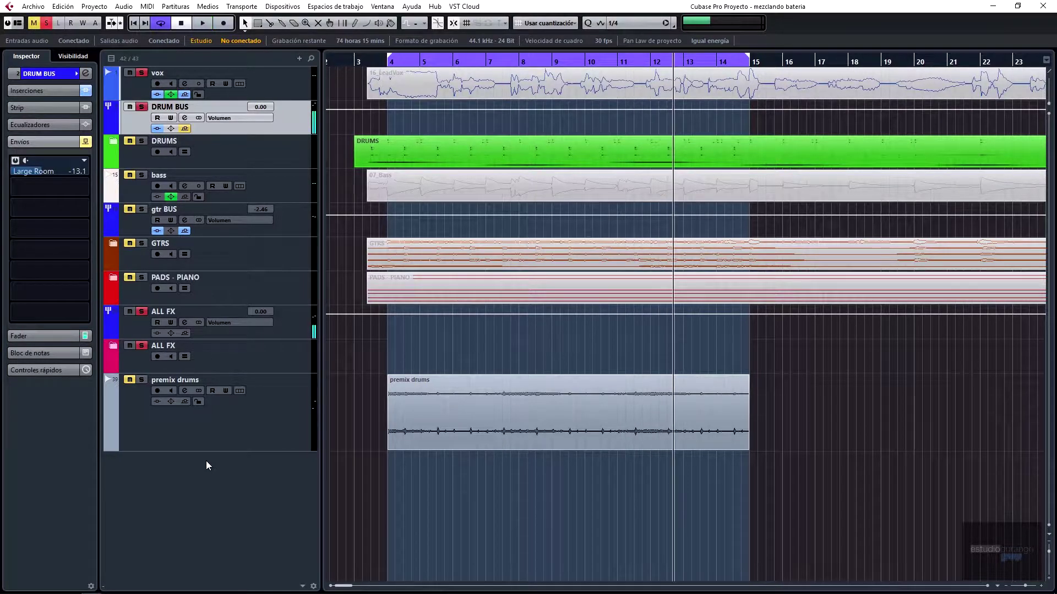
Mute the premix drums event with the Mute tool and return to the selection tool
right_click(477, 484)
left_click(557, 481)
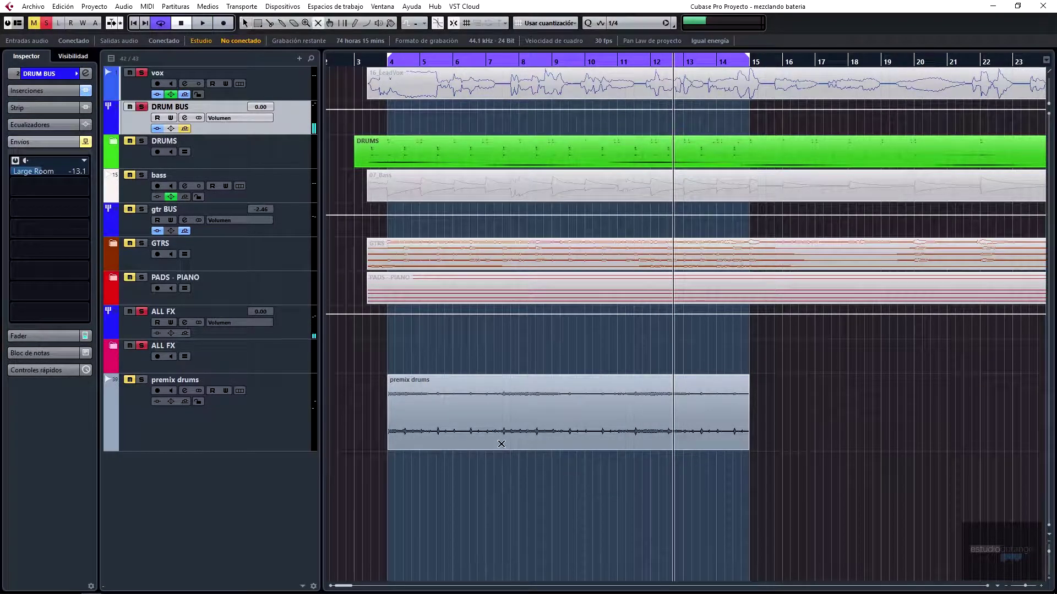
left_click(469, 421)
right_click(247, 483)
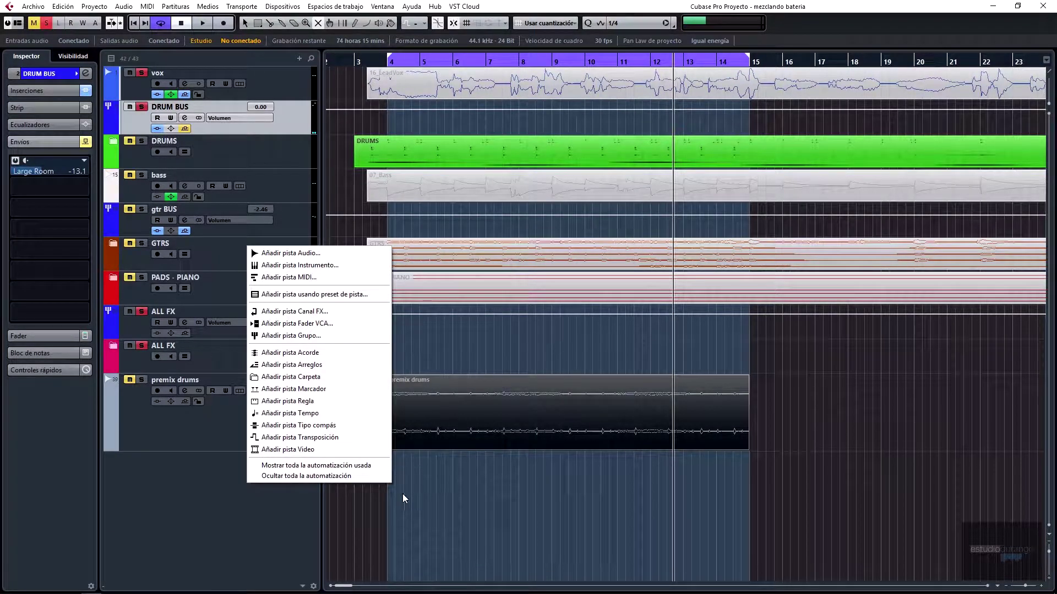
right_click(427, 505)
left_click(434, 508)
right_click(462, 482)
left_click(547, 477)
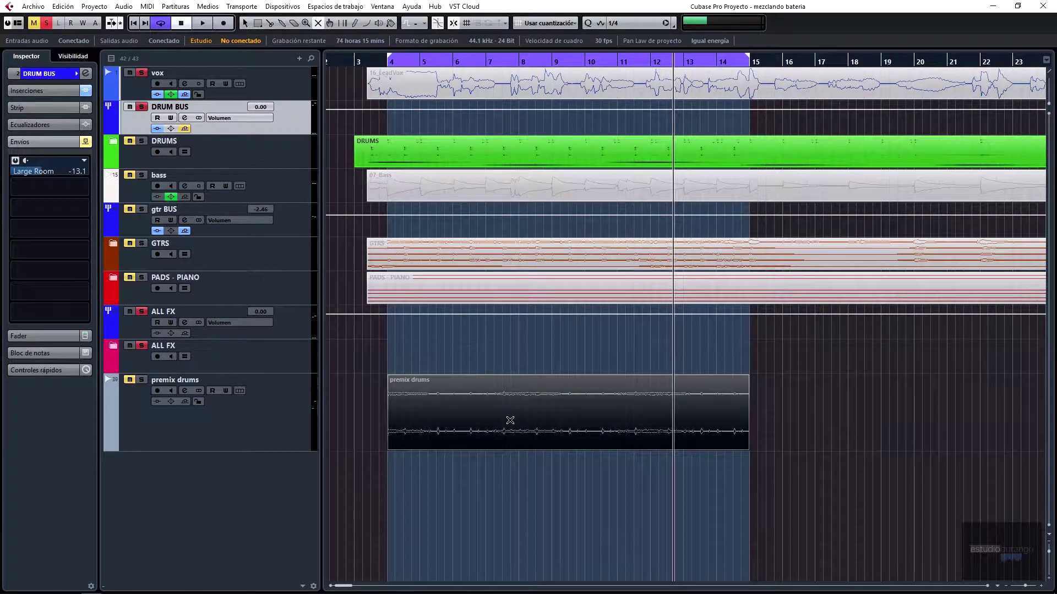
left_click(511, 421)
left_click(551, 435)
right_click(801, 462)
left_click(805, 463)
Turn off cycle playback and make the hidden premix track visible in the track list
left_click(163, 24)
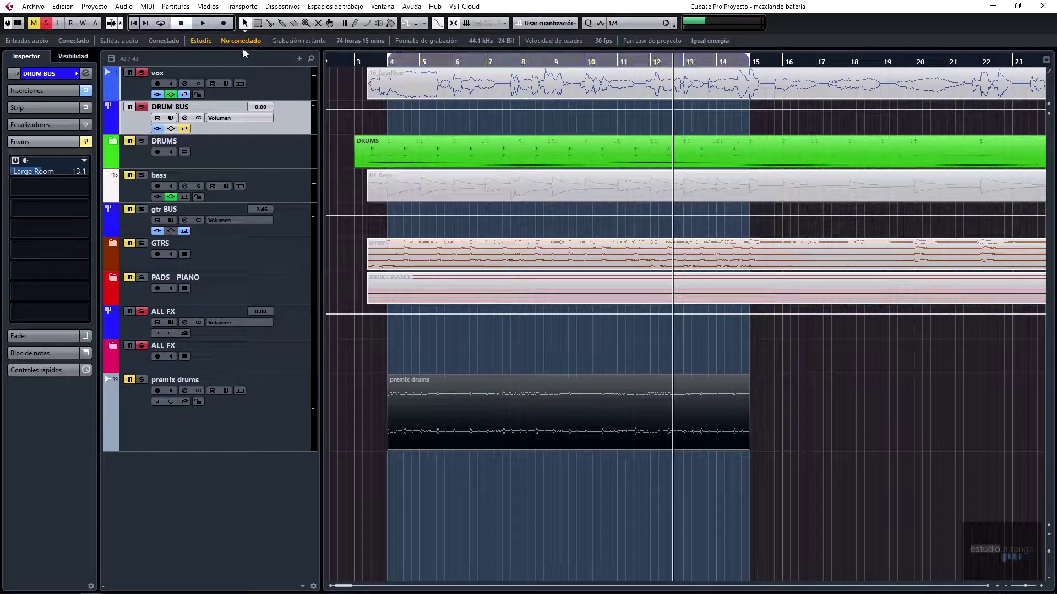
left_click(359, 363)
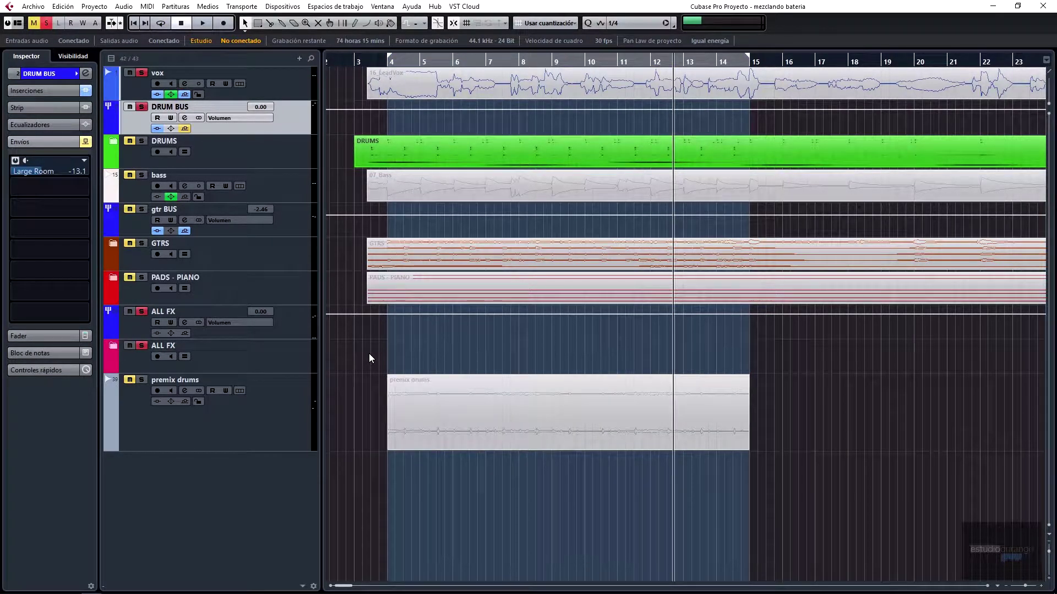
left_click(73, 56)
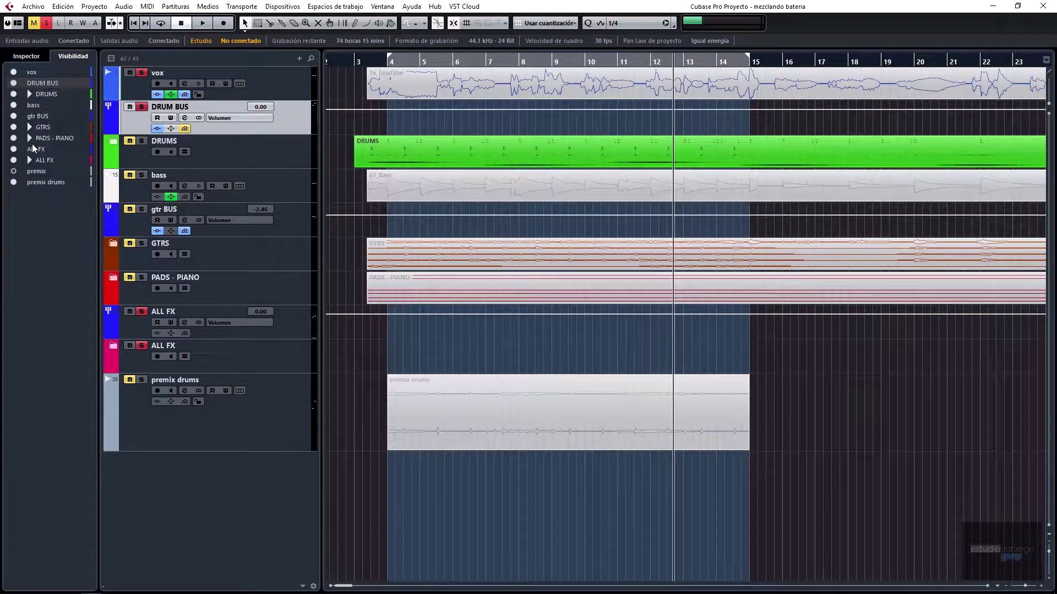
left_click(14, 171)
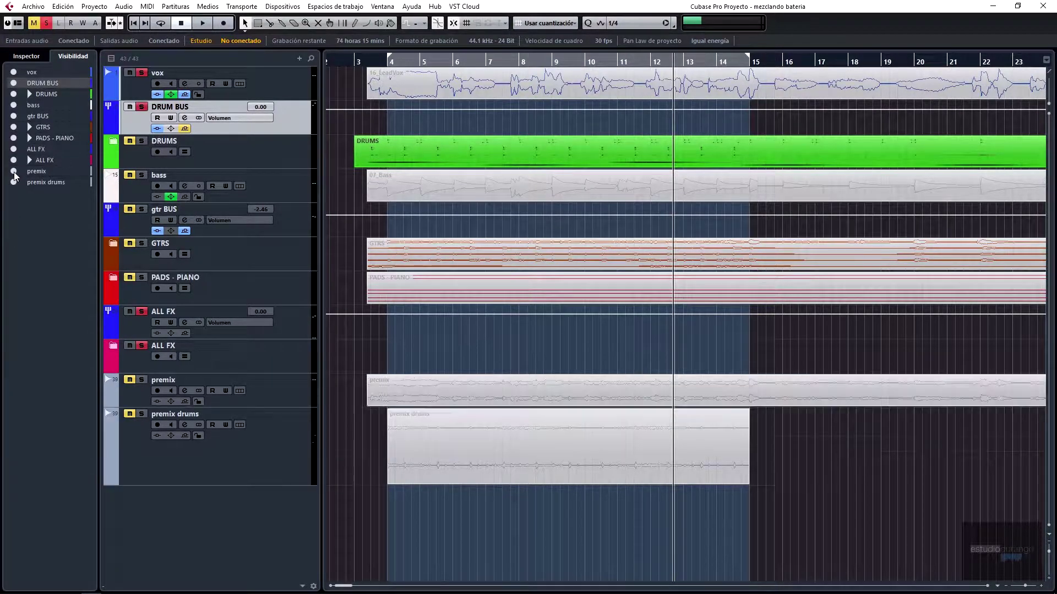
Unmute the premix drums event and solo its track in place of the existing solos
right_click(378, 535)
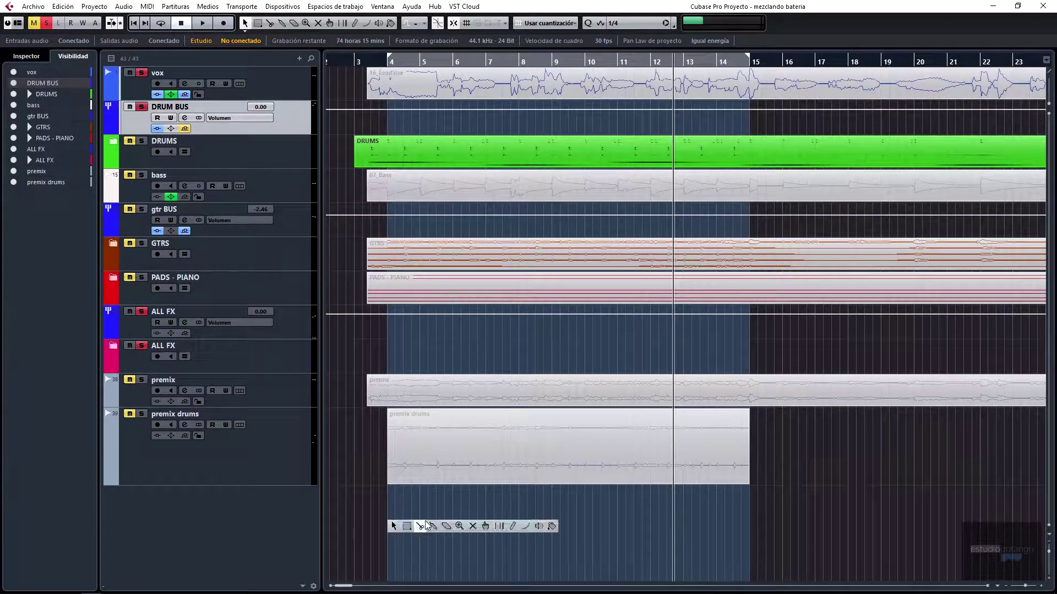
left_click(466, 528)
left_click(466, 470)
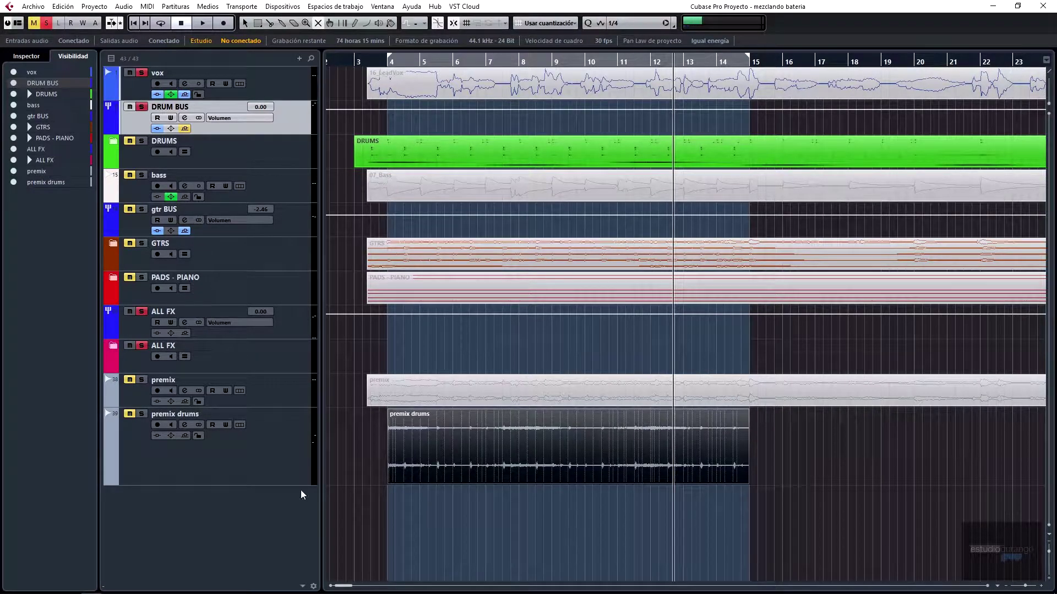
right_click(170, 516)
left_click(142, 461)
left_click(47, 23)
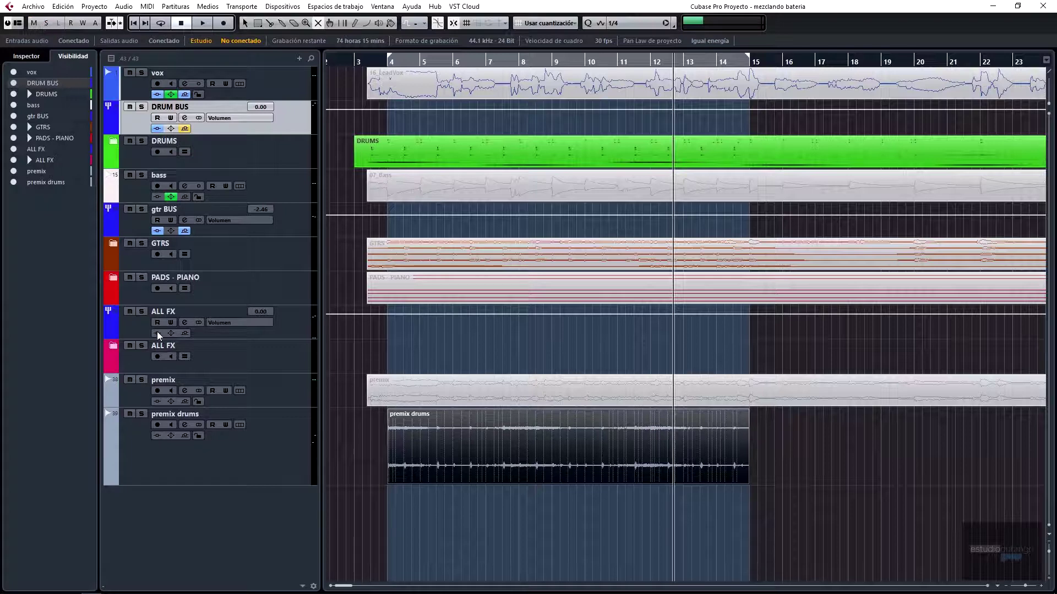
left_click(142, 414)
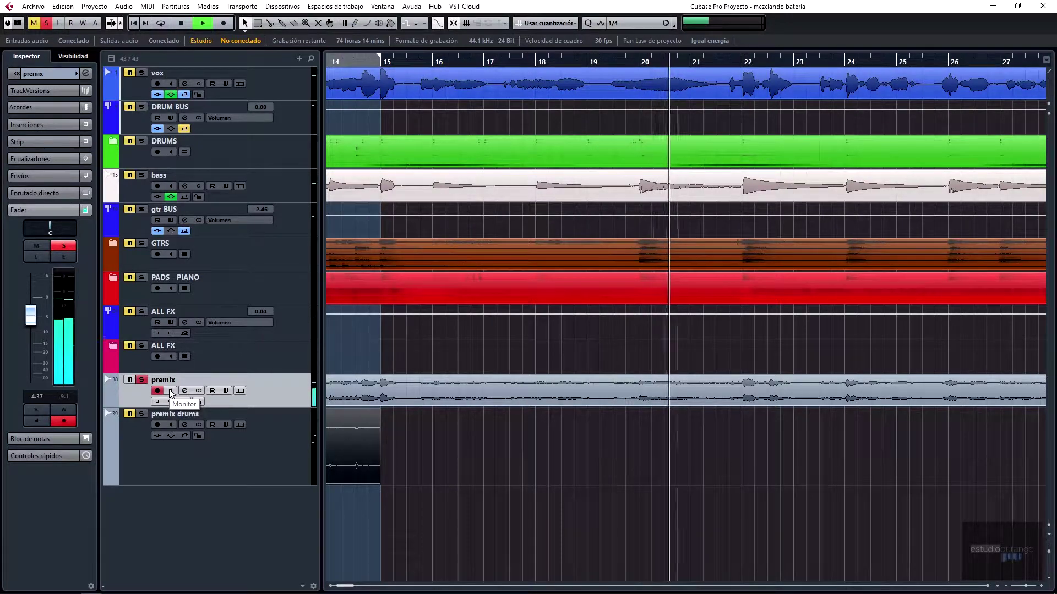
Listen to the soloed premix track and compare it with the full current mix played through to the song's end
key("g")
key("g")
key("g")
key("g")
key("g")
key("g")
key("g")
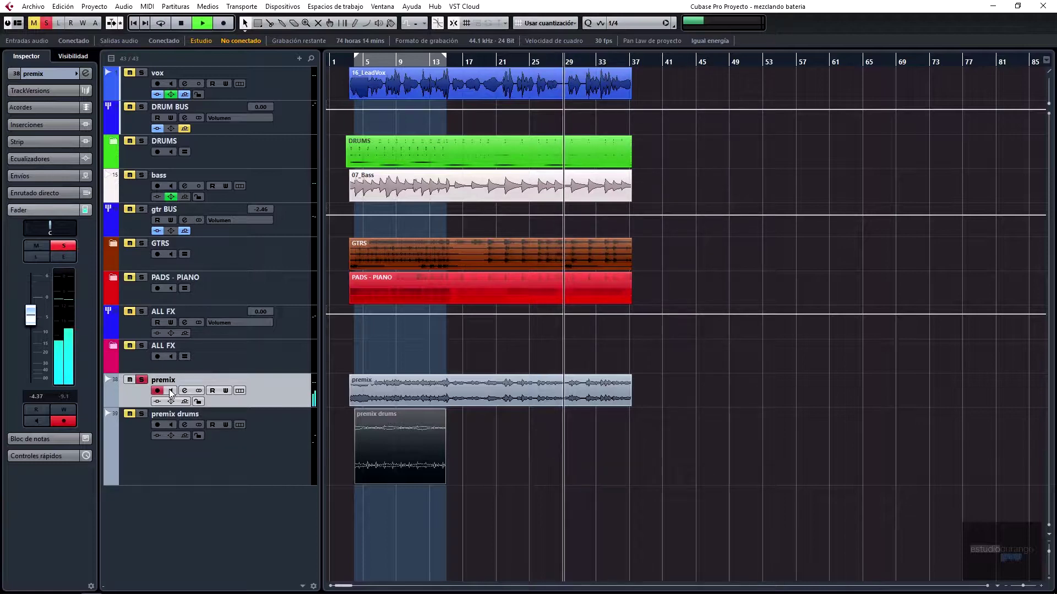
key("space")
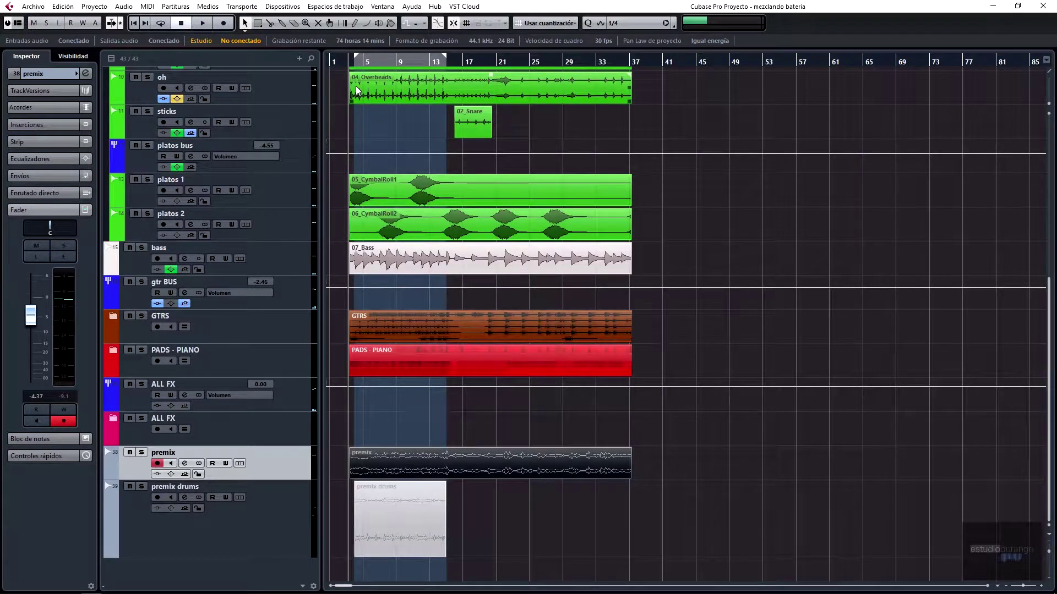
key("space")
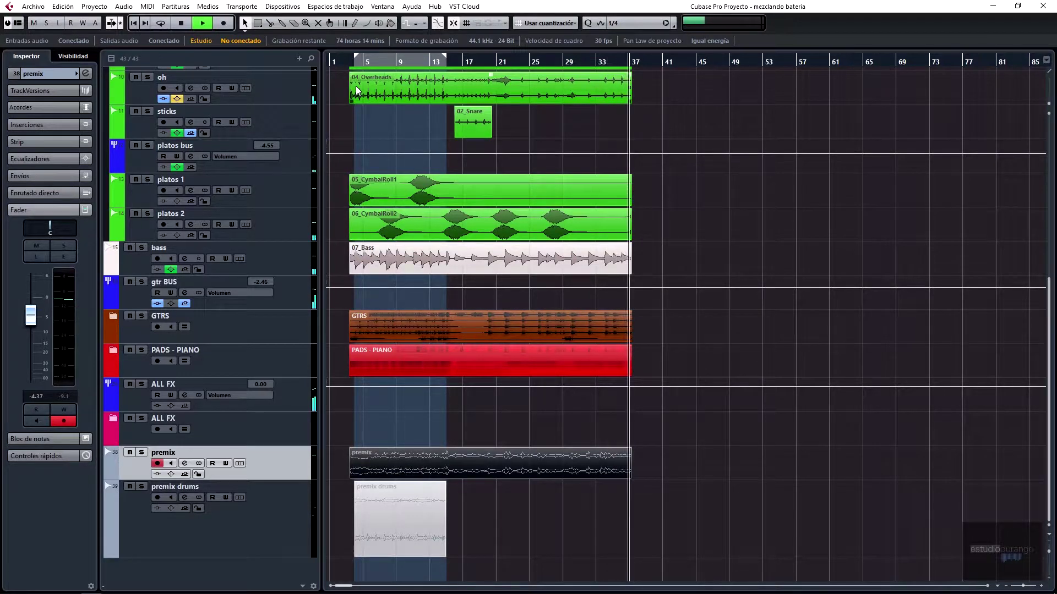
key("space")
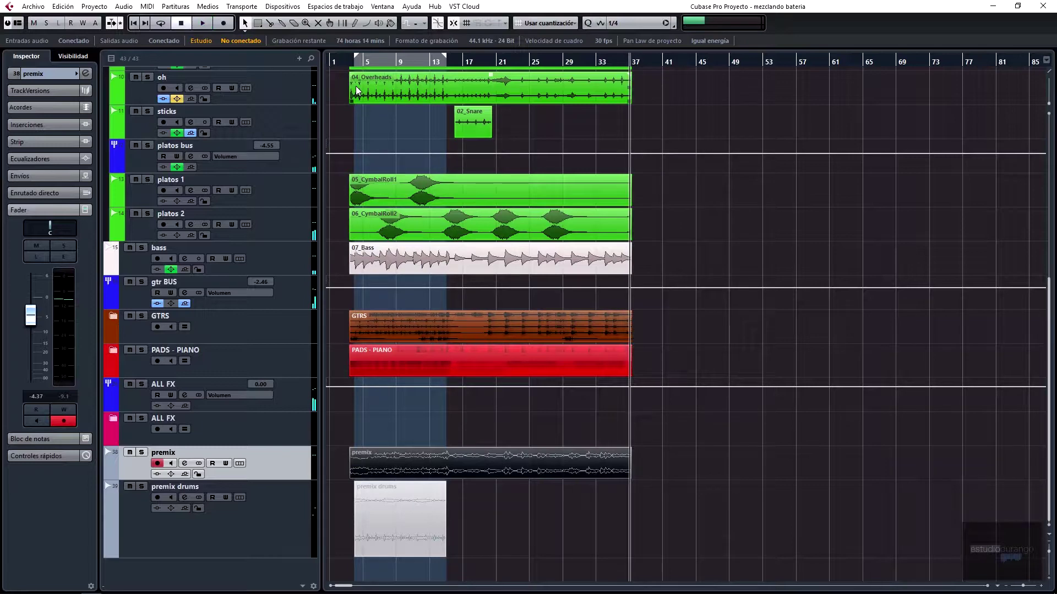
Play the mix from about bar 4 with the verb hall sn channel in the ALL FX folder muted and unmuted
left_click(114, 426)
scroll(136, 412, "down", 5)
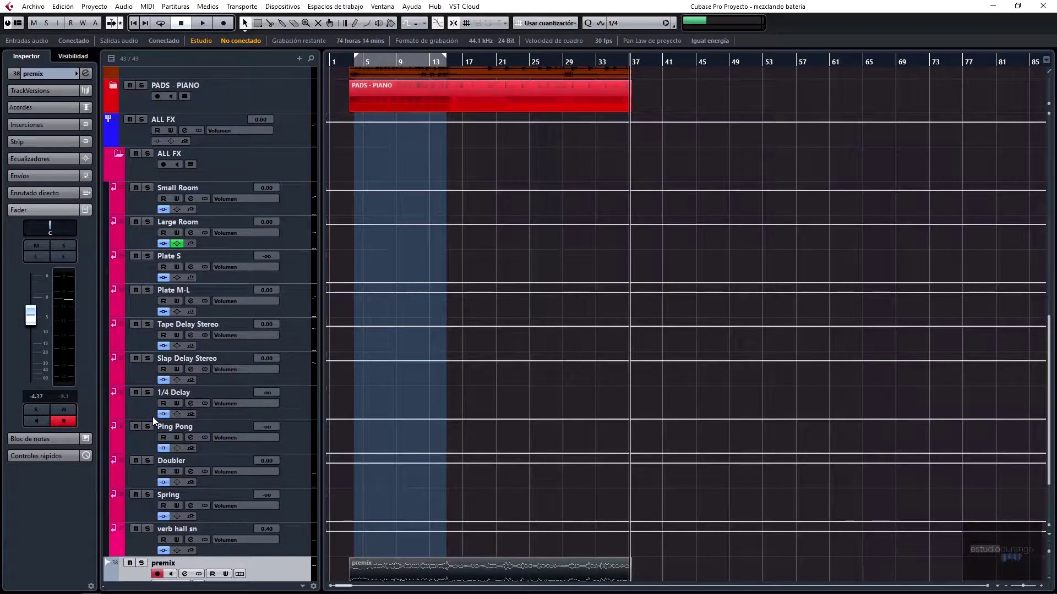
left_click(135, 529)
left_click(353, 62)
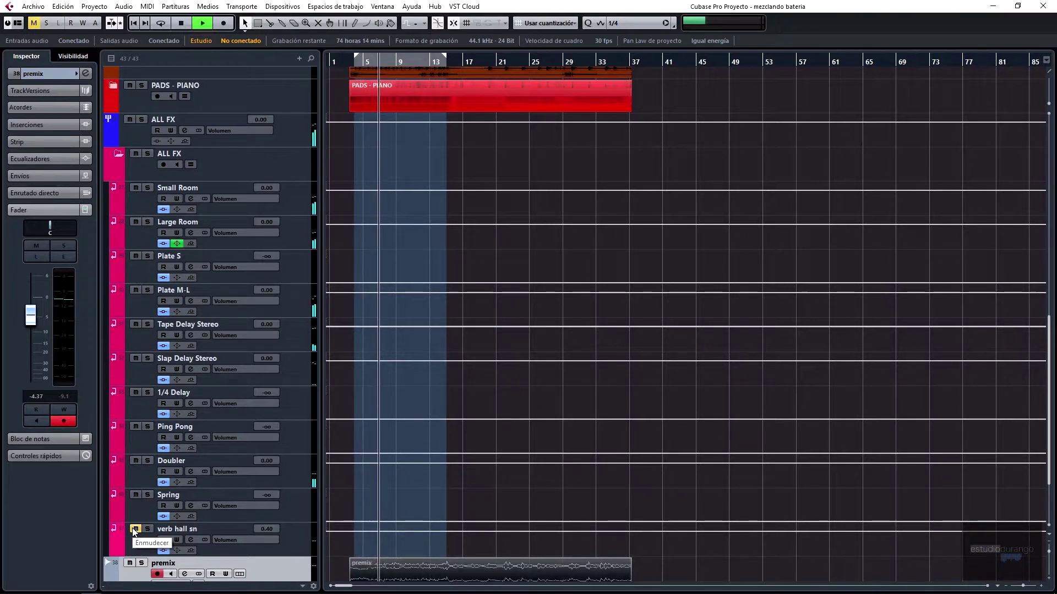
left_click(134, 529)
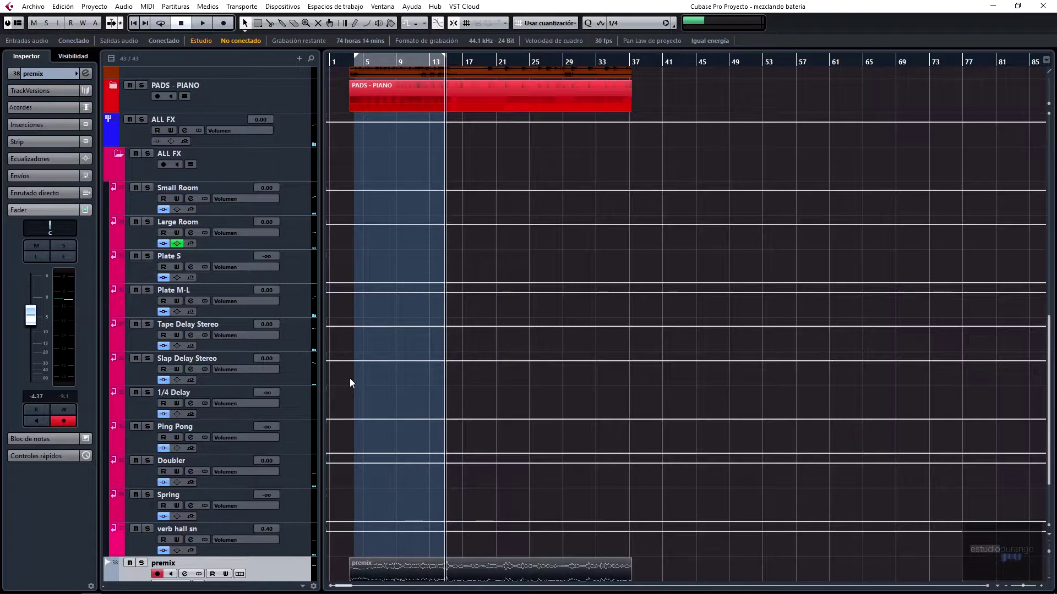
left_click(118, 155)
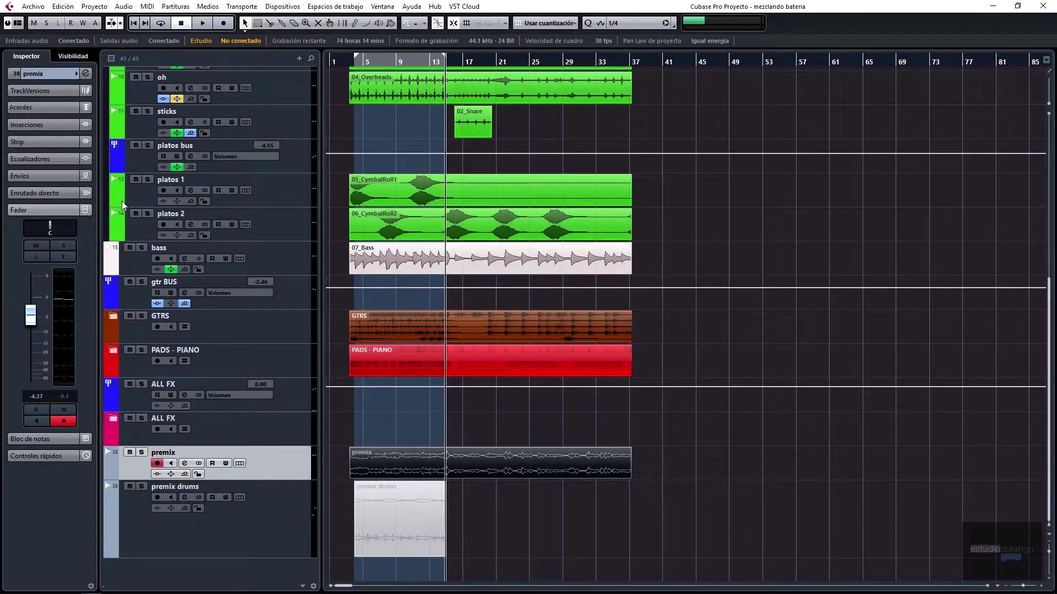
Play the soloed vox track with the ALL FX group around the opening vocal phrase at bar 4
scroll(121, 200, "up", 3)
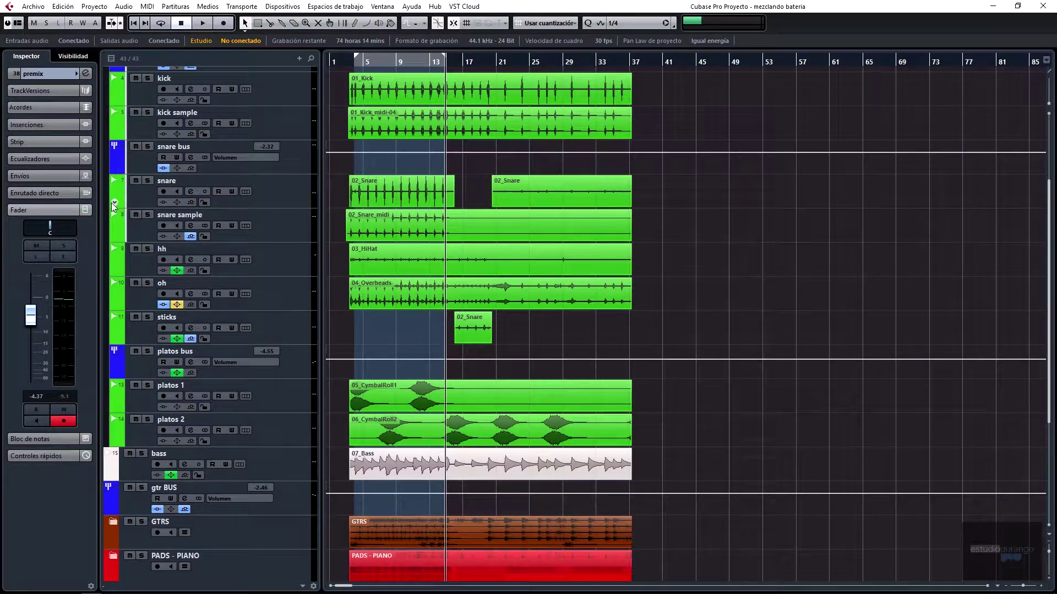
scroll(118, 204, "up", 2)
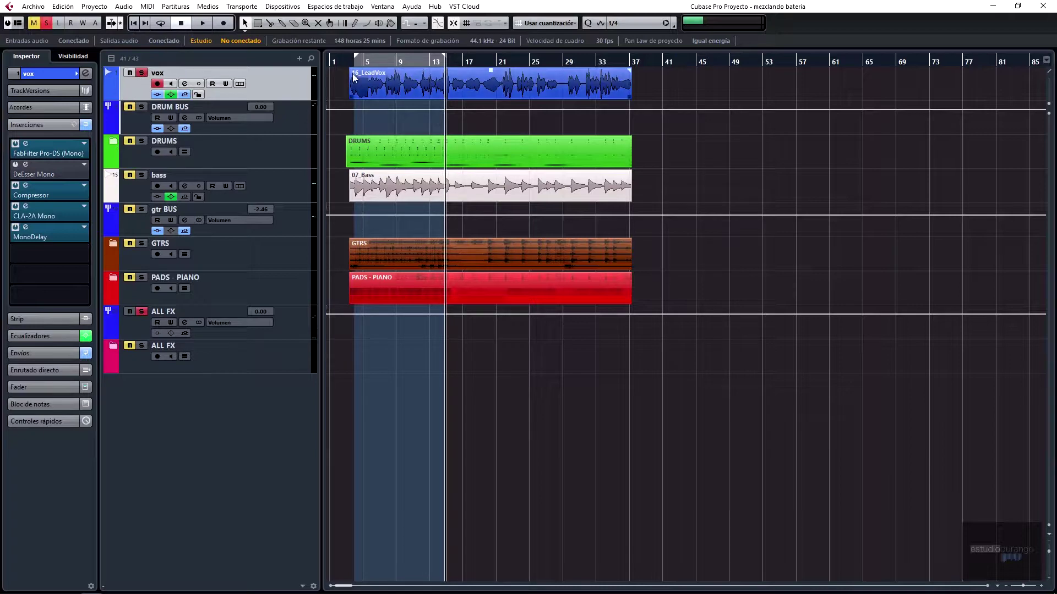
mouse_move(352, 62)
left_mouse_down()
mouse_move(338, 89)
mouse_move(346, 62)
left_mouse_up()
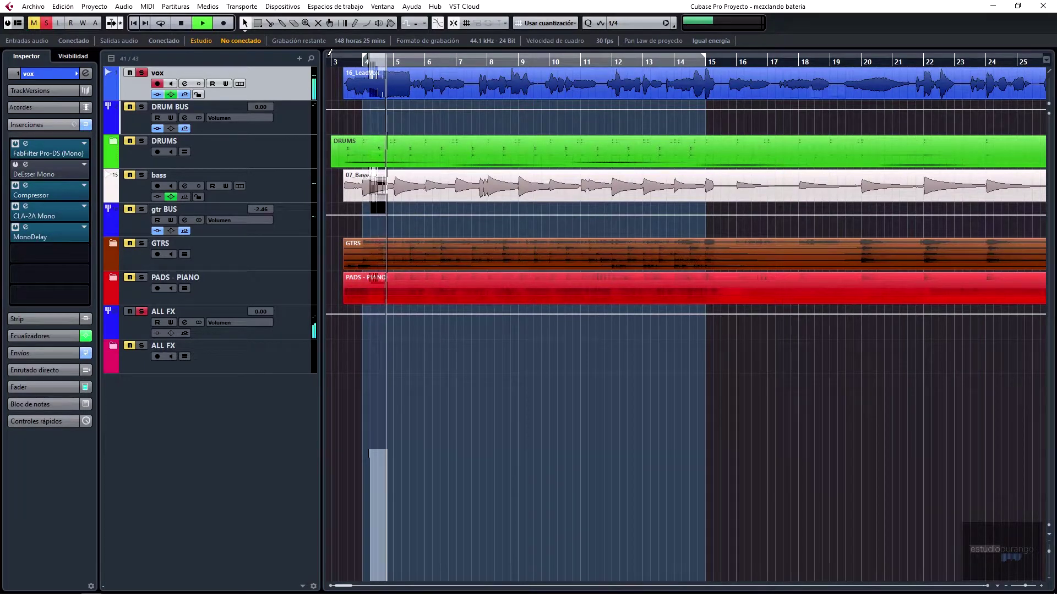
left_click(380, 61)
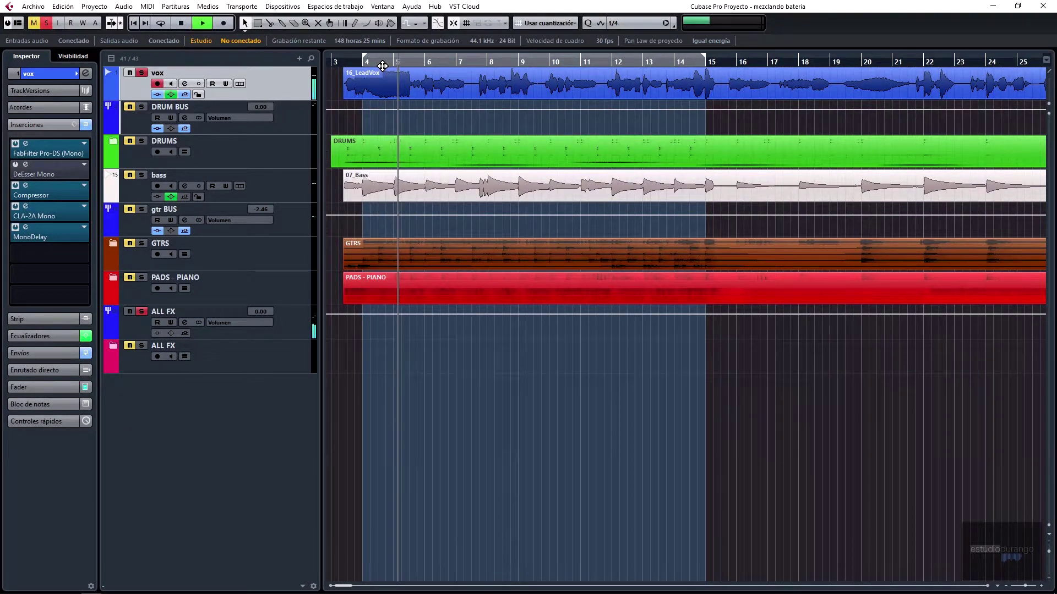
Play the full mix from bar 3 through the first vocal phrase and return the cursor to just after bar 4
left_click(335, 61)
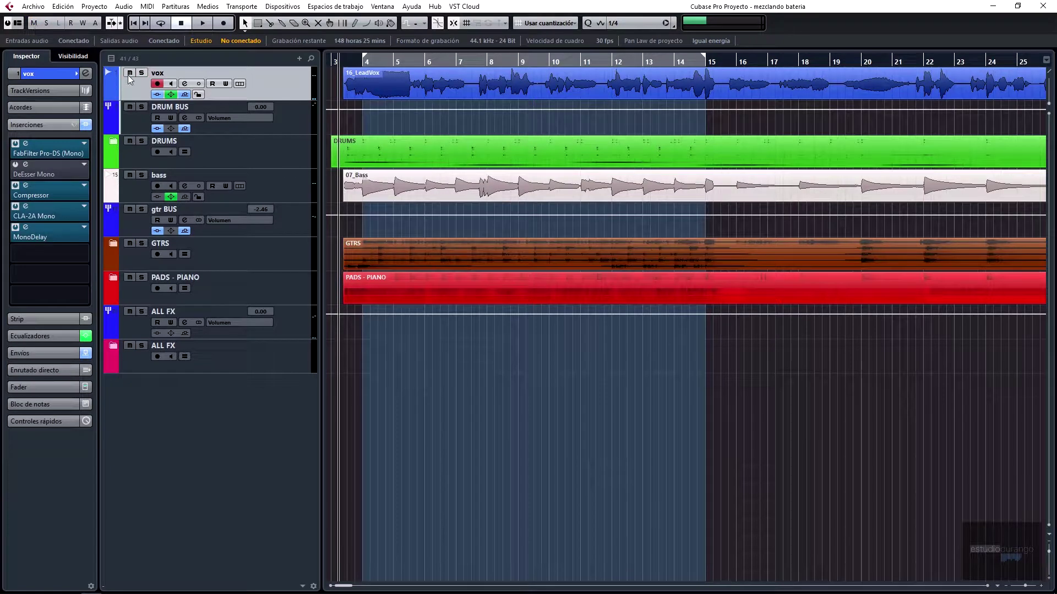
key("space")
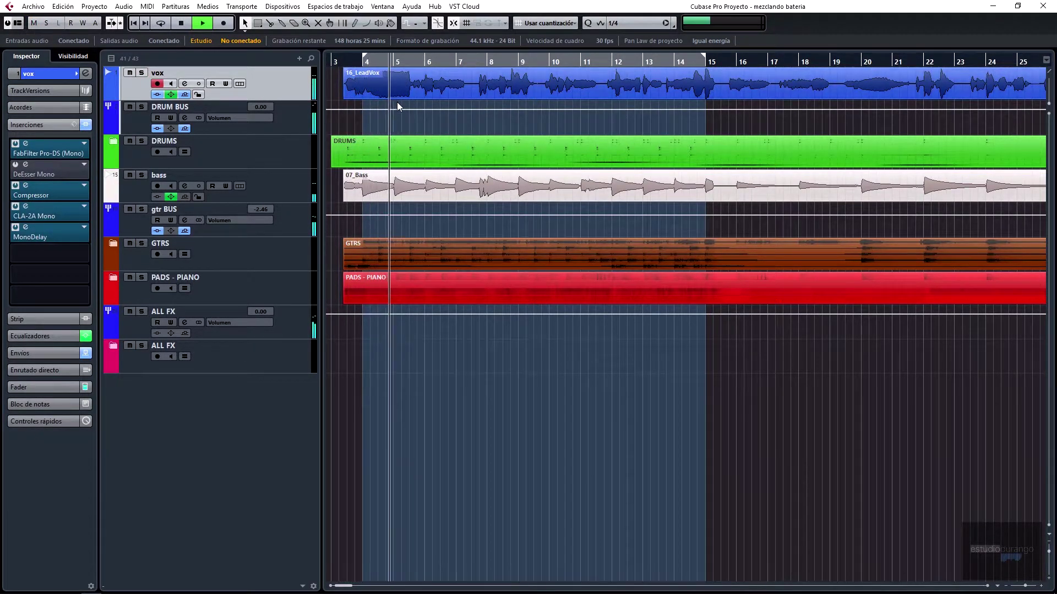
key("space")
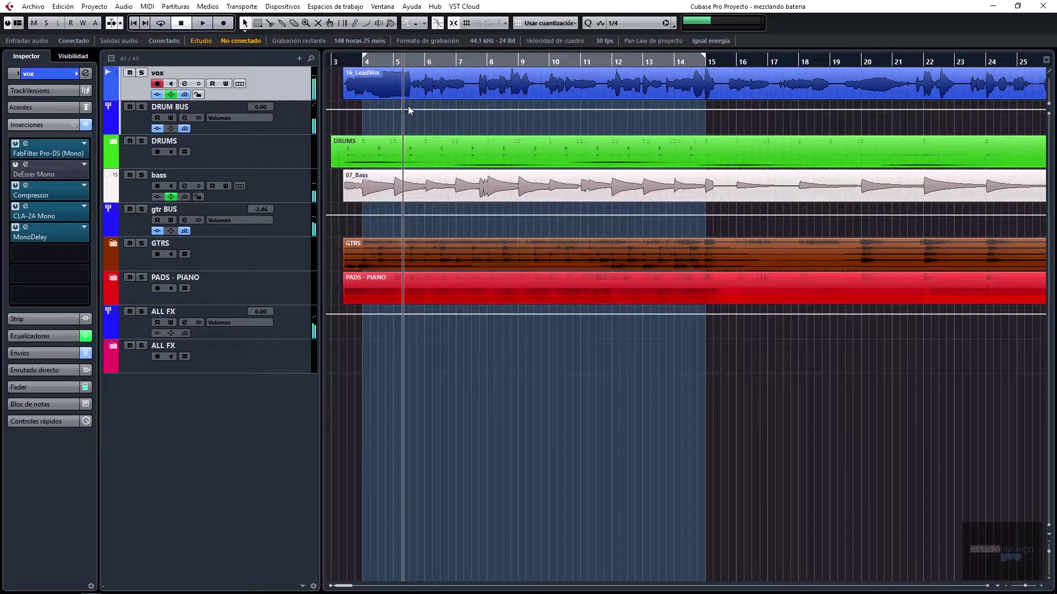
left_click(369, 61)
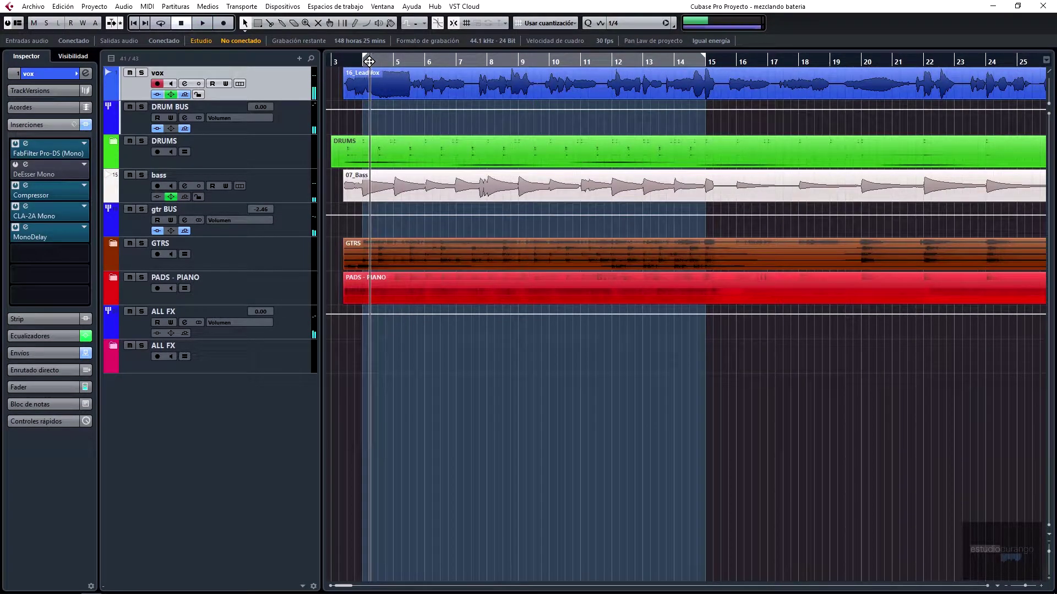
Open the vox track's DeEsser Mono insert and set a cycle range from bar 4 to about bar 5.5
left_click(25, 165)
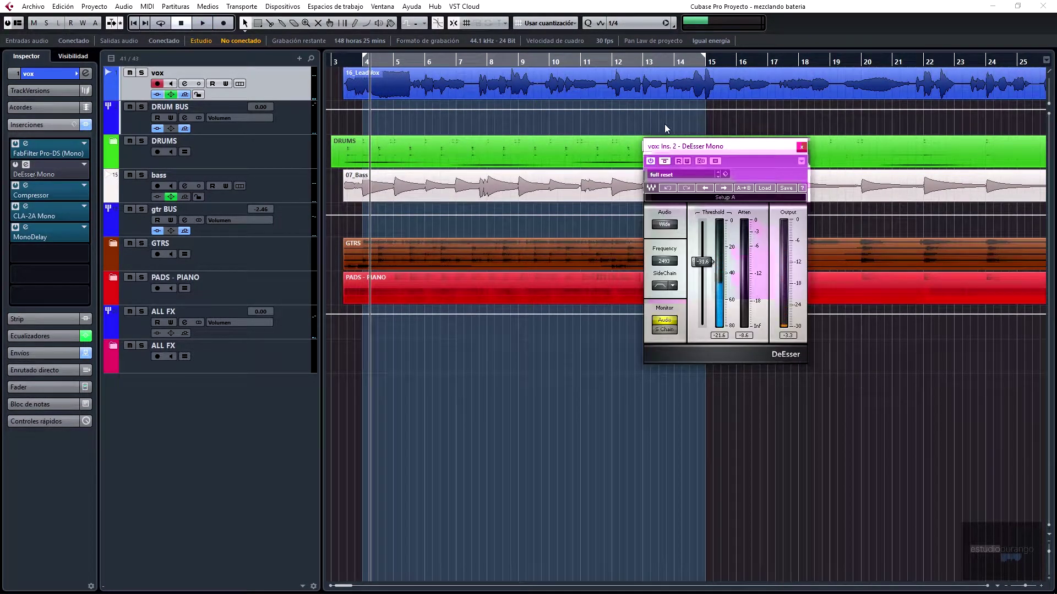
left_click(407, 63, "alt")
left_click(366, 60, "ctrl")
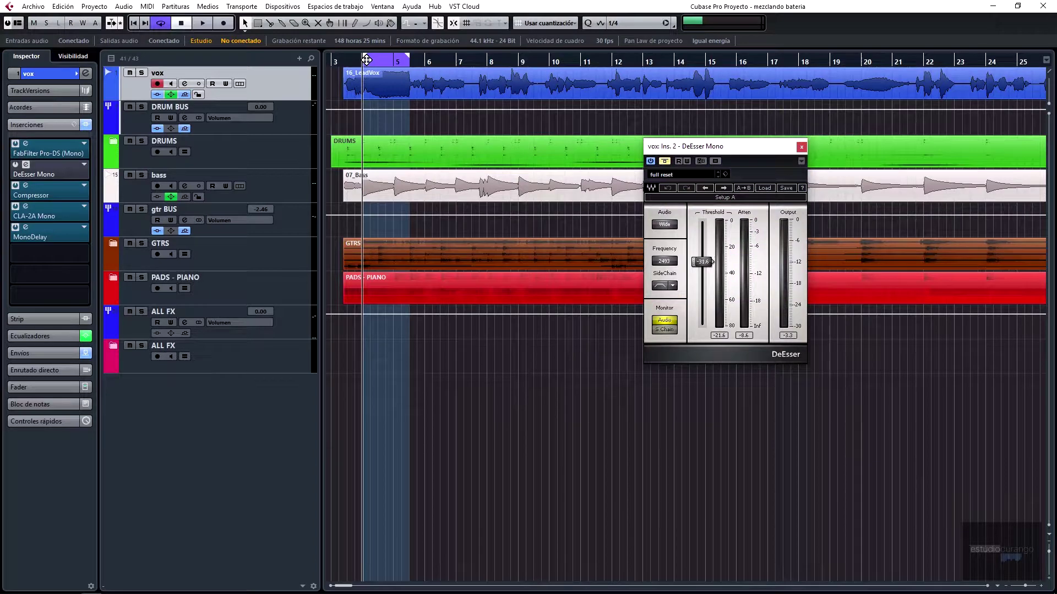
Solo the vox track and tighten the cycle range to the passage from just after bar 4 to just after bar 5
left_click(142, 73)
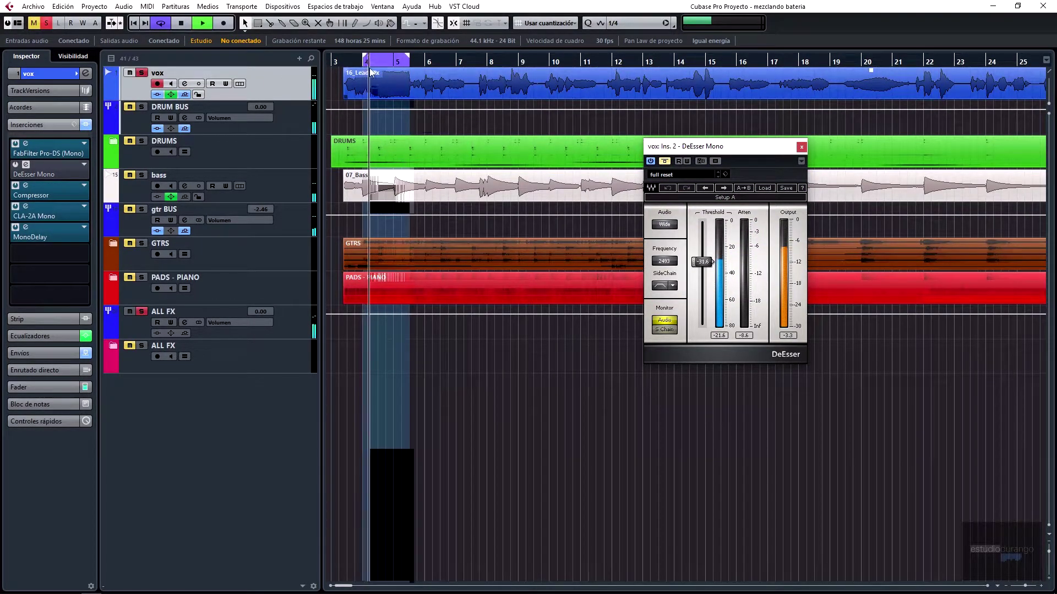
left_click_drag(363, 57, 371, 58)
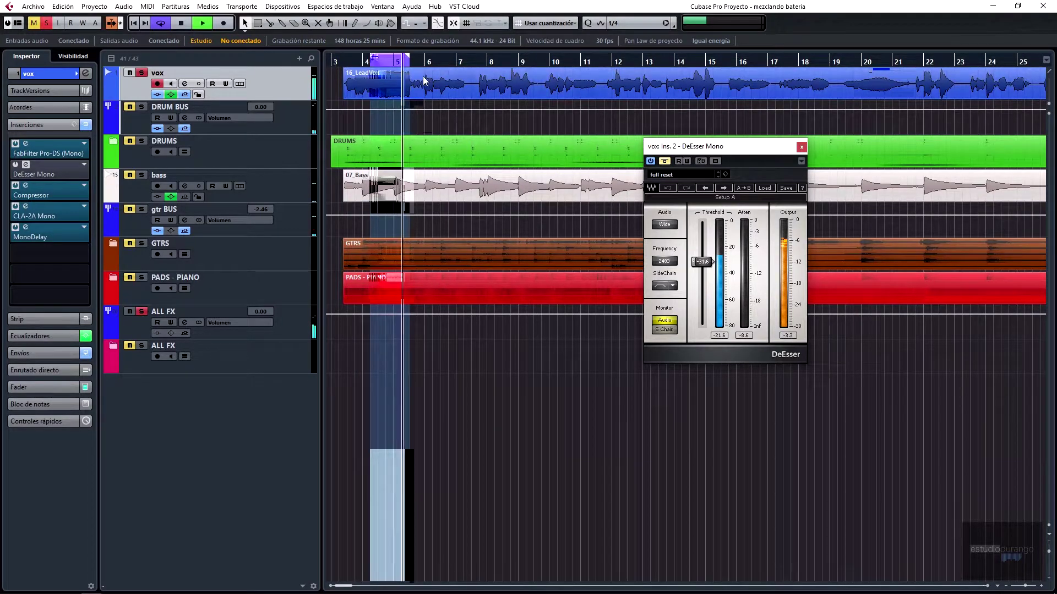
left_click_drag(405, 62, 402, 62)
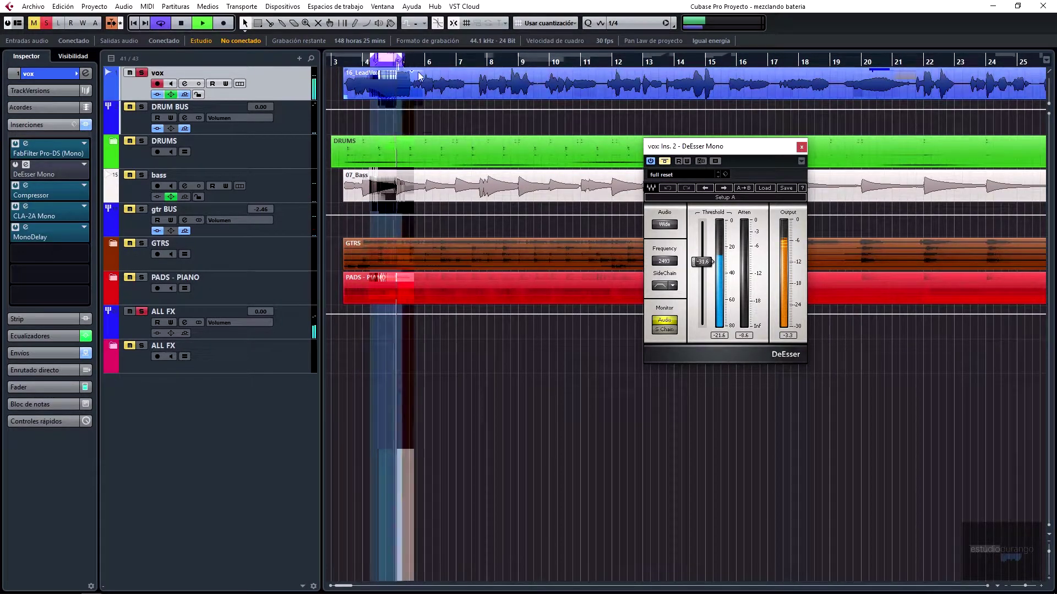
key("space")
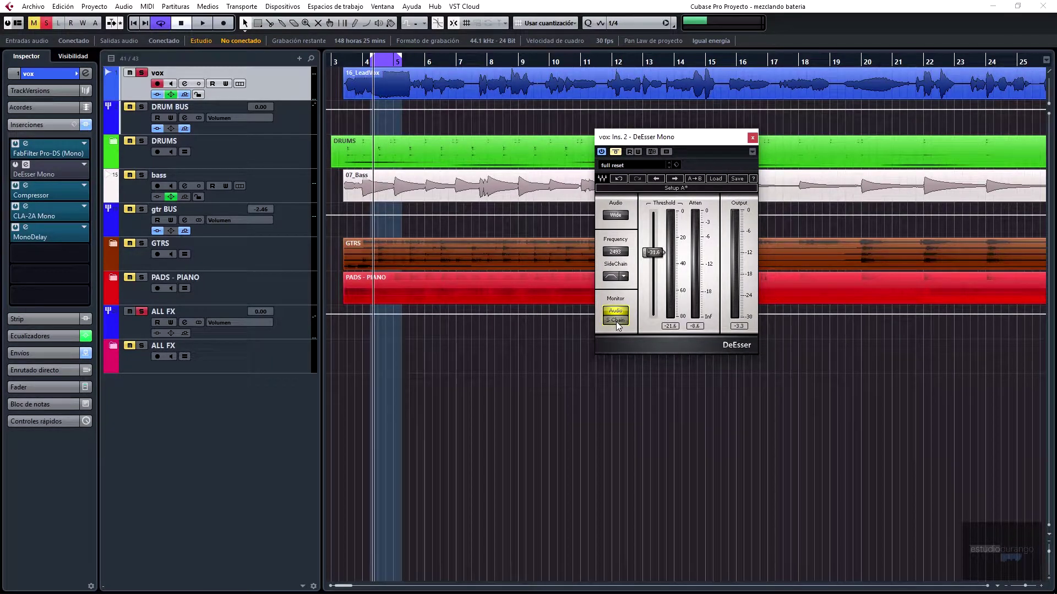
Activate the DeEsser, switch its Monitor to S-Chain and play the cycled vocal passage
left_click(616, 321)
key("space")
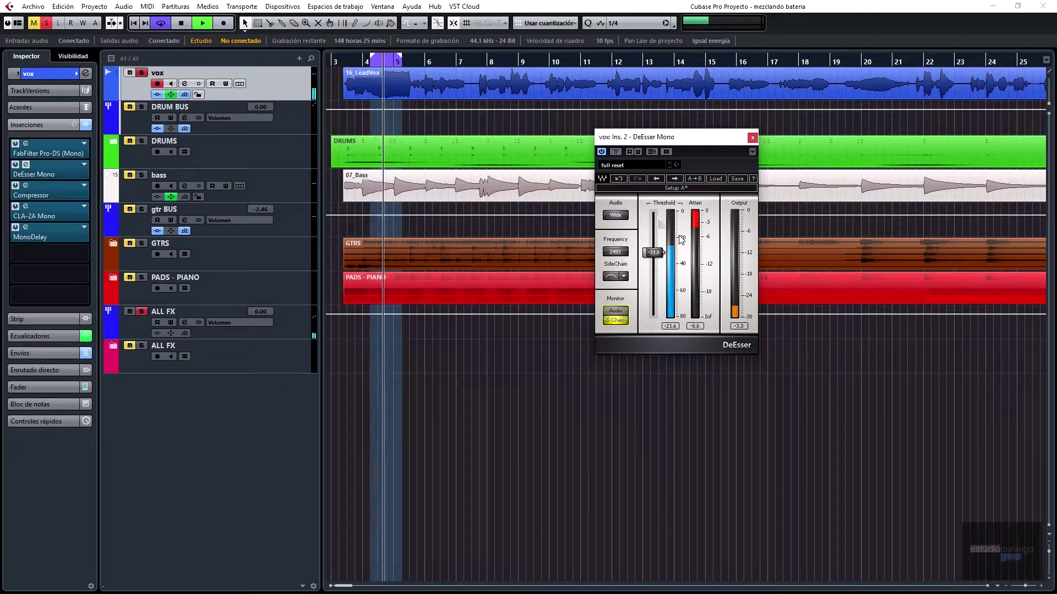
key("space")
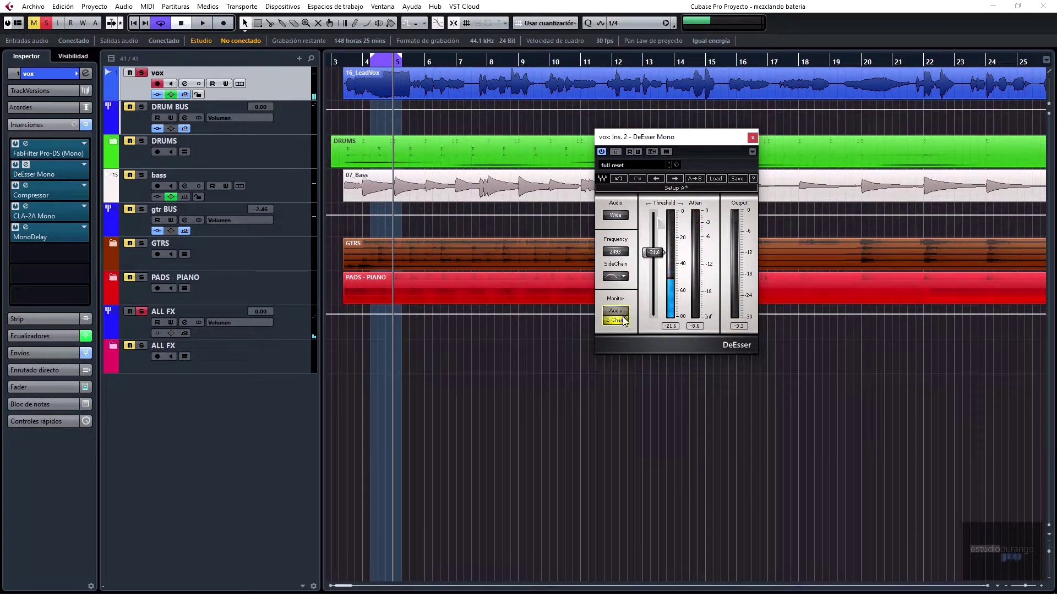
Replay the cycled vocal in side-chain monitoring with the Atten peak reading reset to check the DeEsser's attenuation
left_click_drag(652, 136, 630, 138)
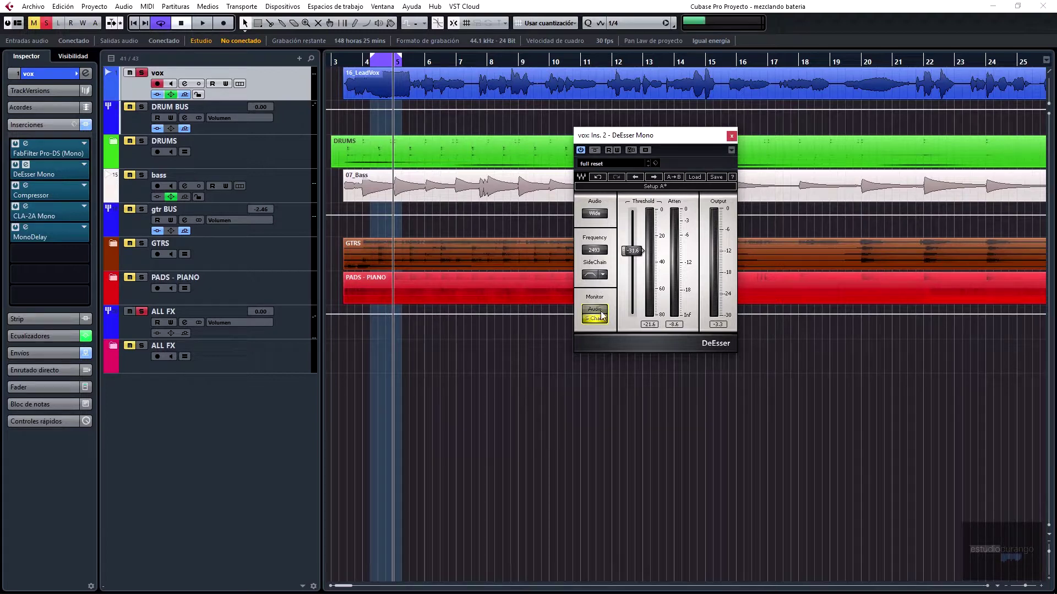
key("space")
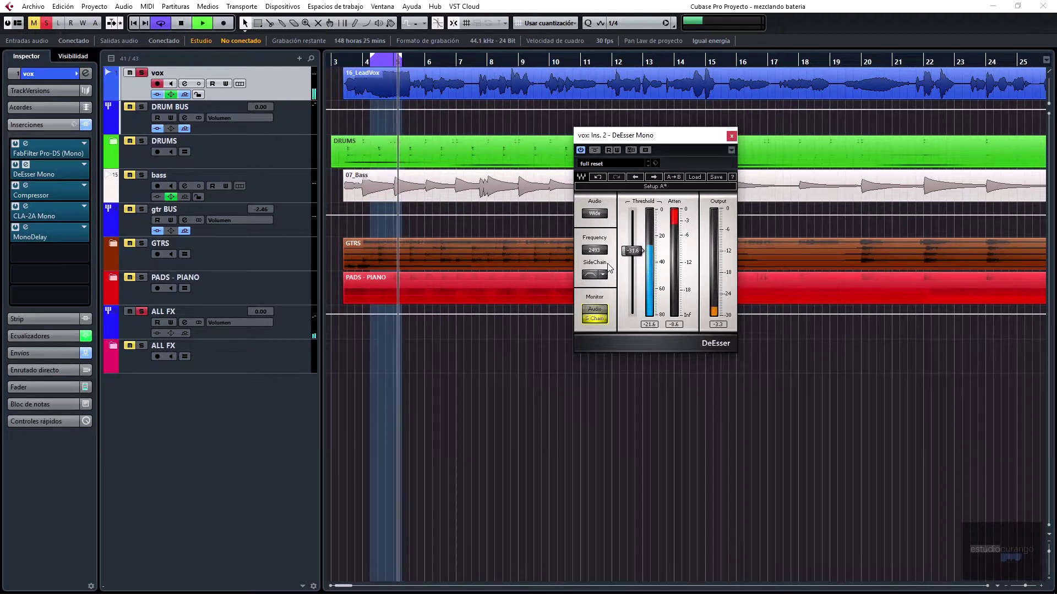
key("space")
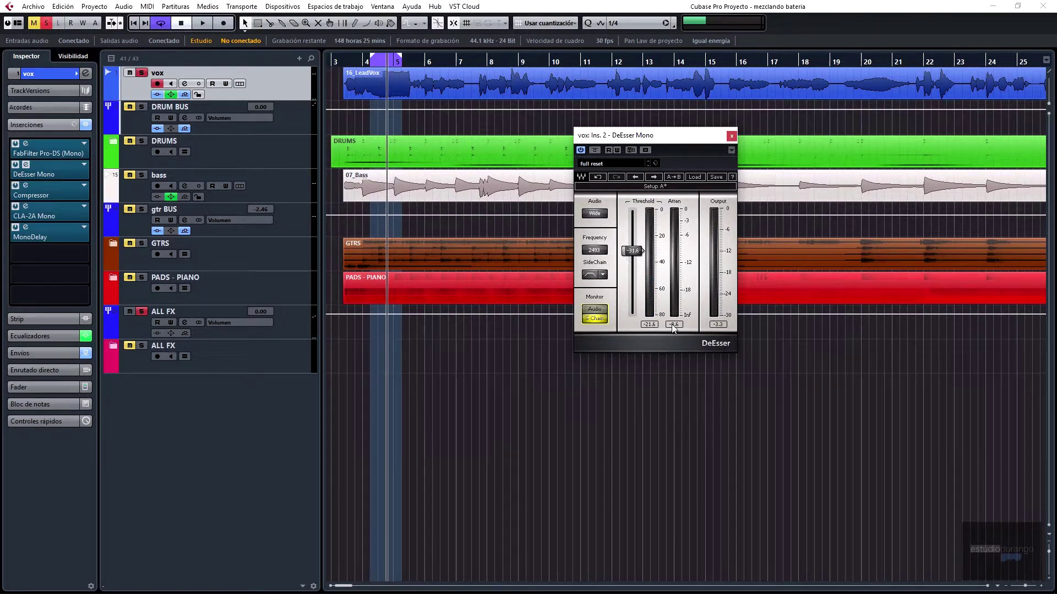
key("space")
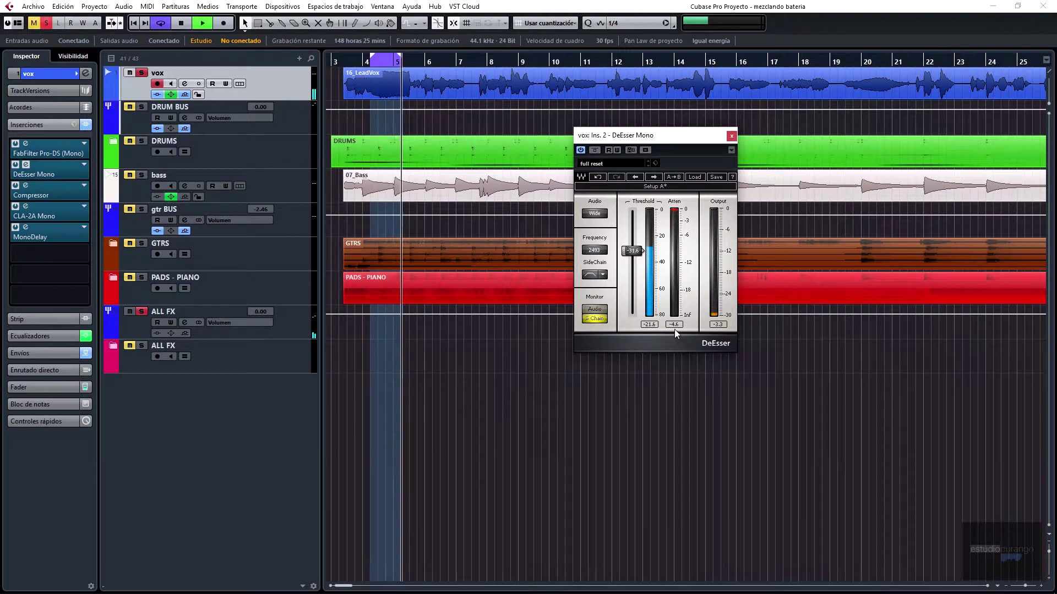
key("space")
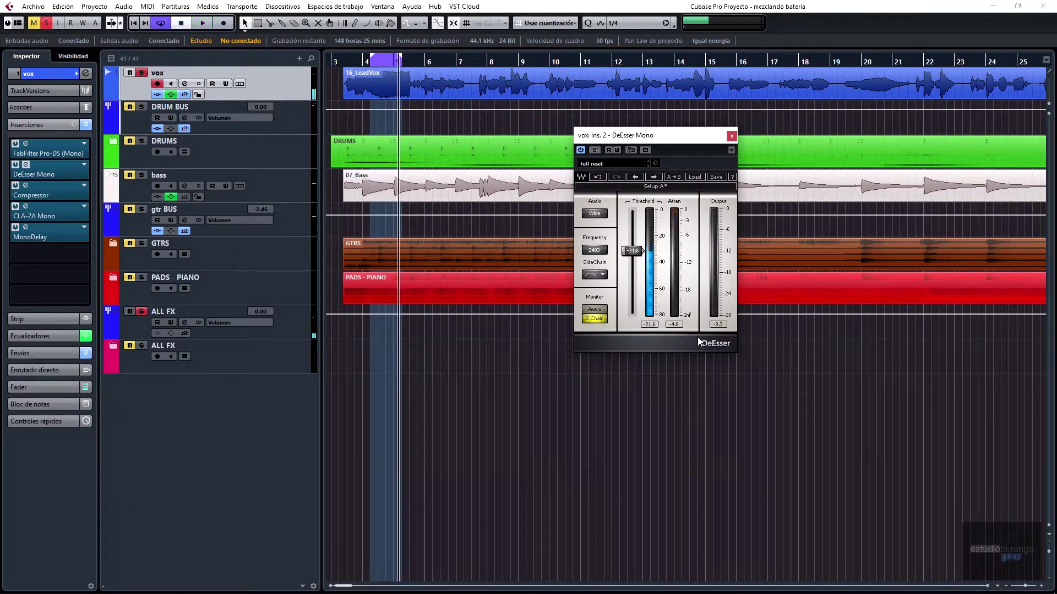
Set the DeEsser's Monitor to Audio and play the cycled vocal with the effect active, bypassed and active again
left_click(594, 310)
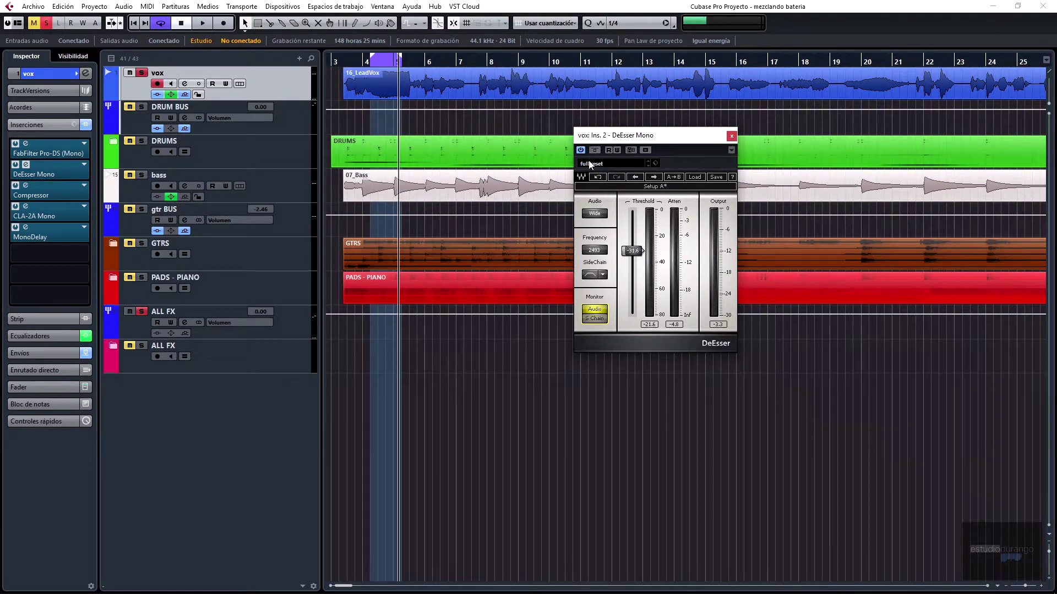
key("space")
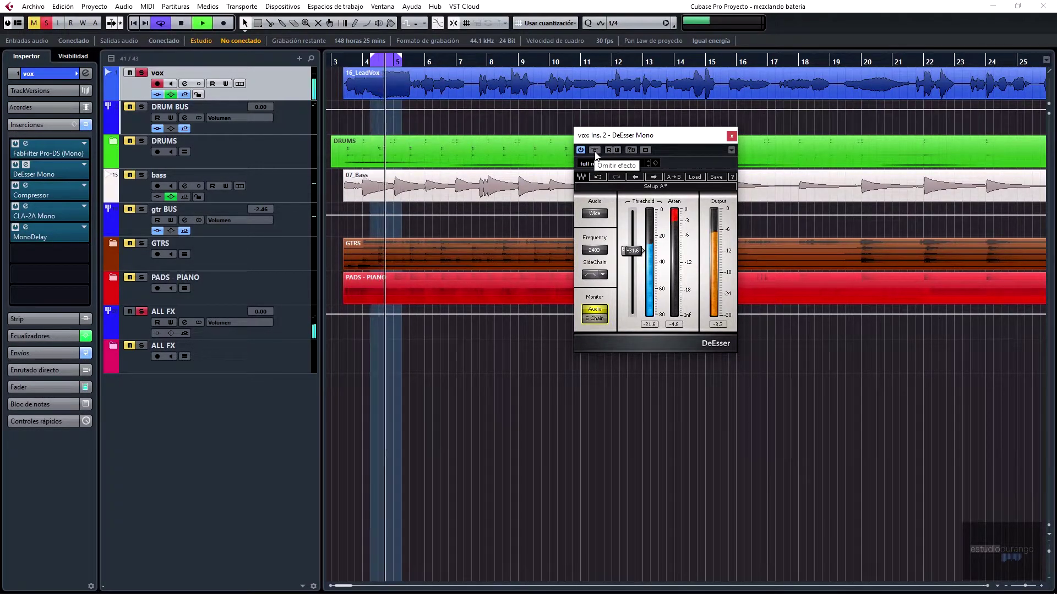
left_click(594, 151)
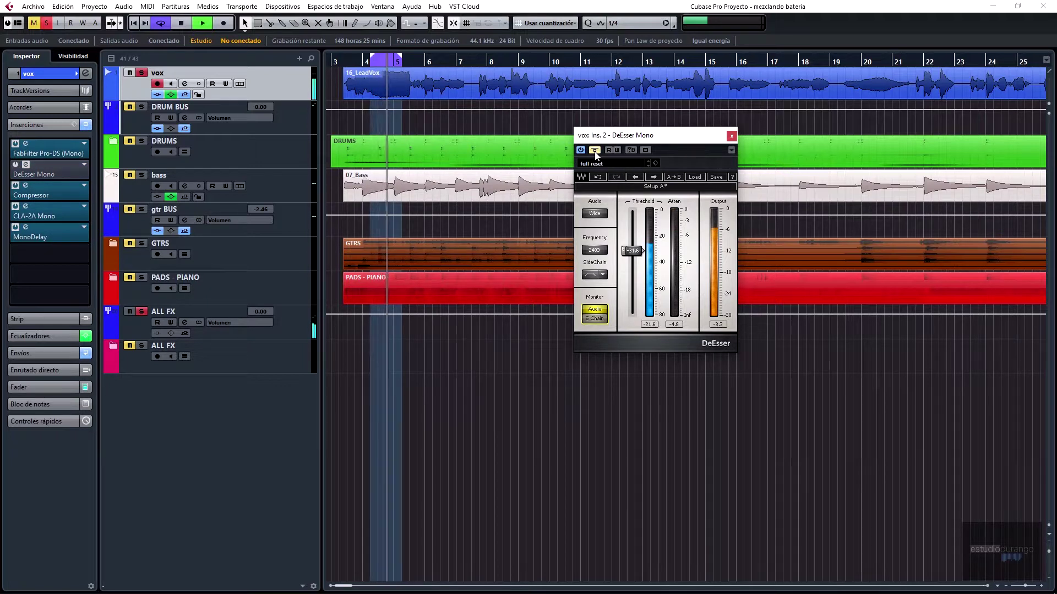
left_click(595, 151)
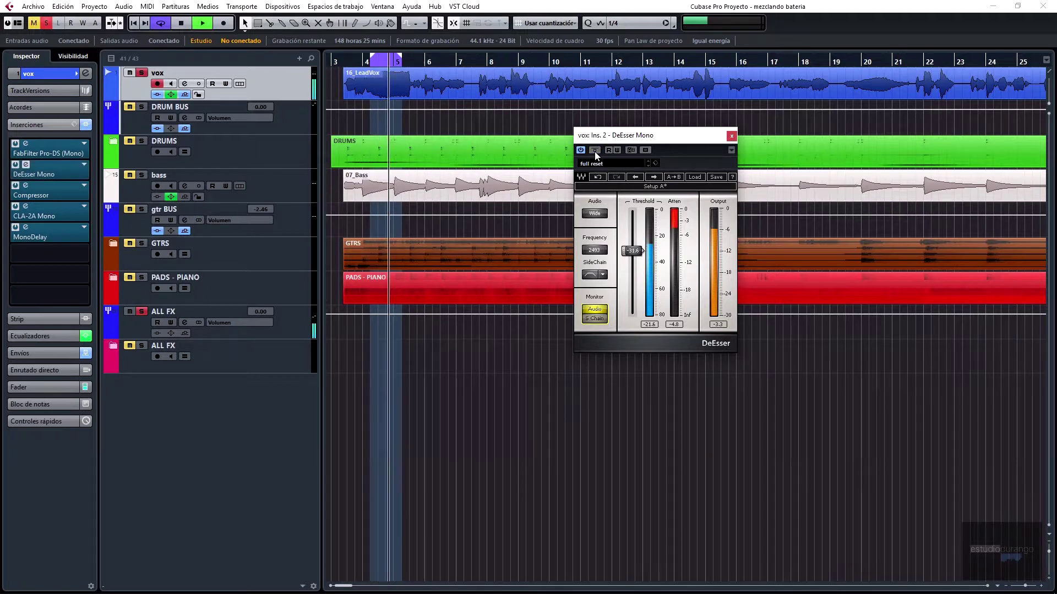
key("space")
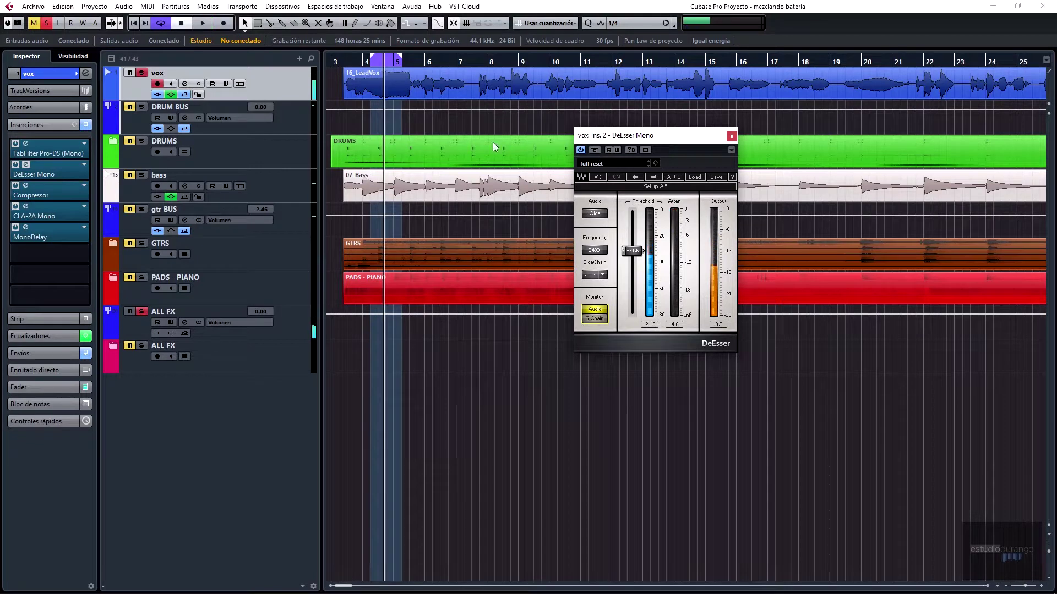
Widen the cycle range to run from about bar 3 to bar 5.6 and play the vocal with the DeEsser active and bypassed
left_click_drag(372, 59, 339, 61)
left_click_drag(405, 60, 417, 64)
left_click(339, 62)
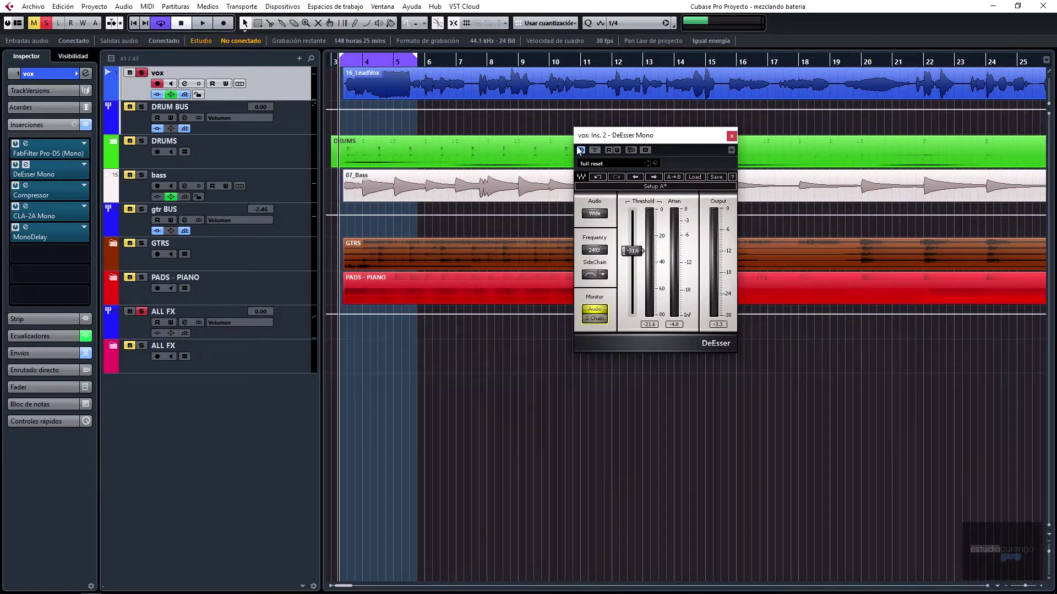
key("space")
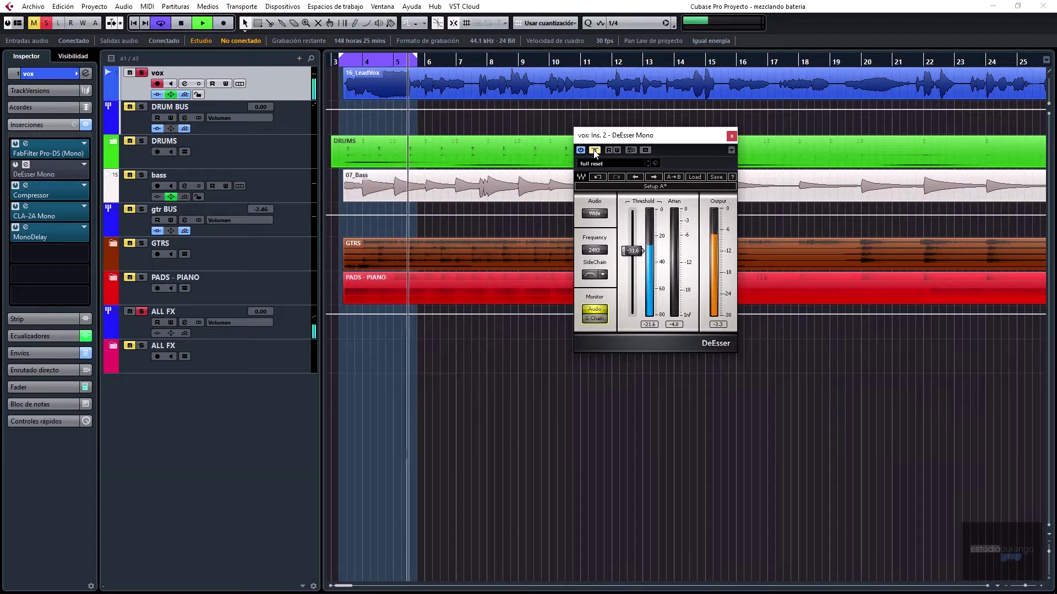
key("space")
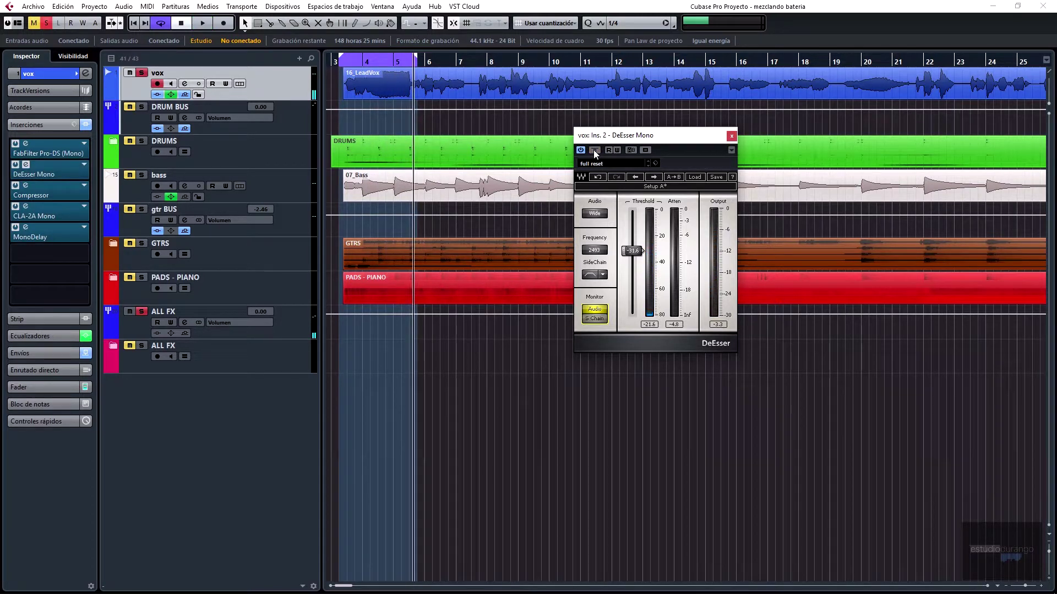
Replay the soloed vocal from the start of the widened cycle, comparing the DeEsser active and bypassed
key("KP_0")
key("space")
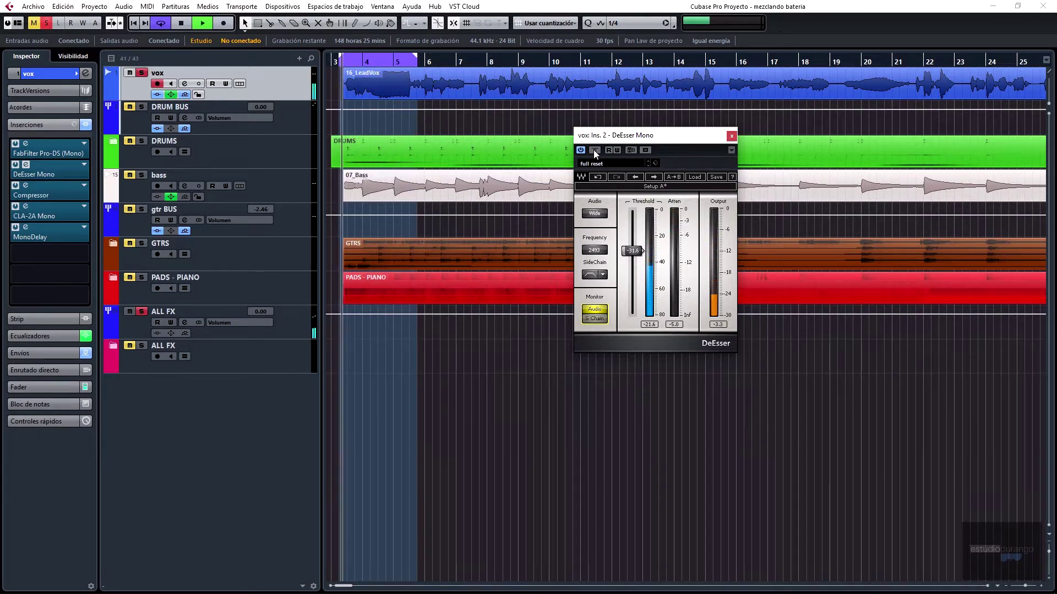
left_click(593, 149)
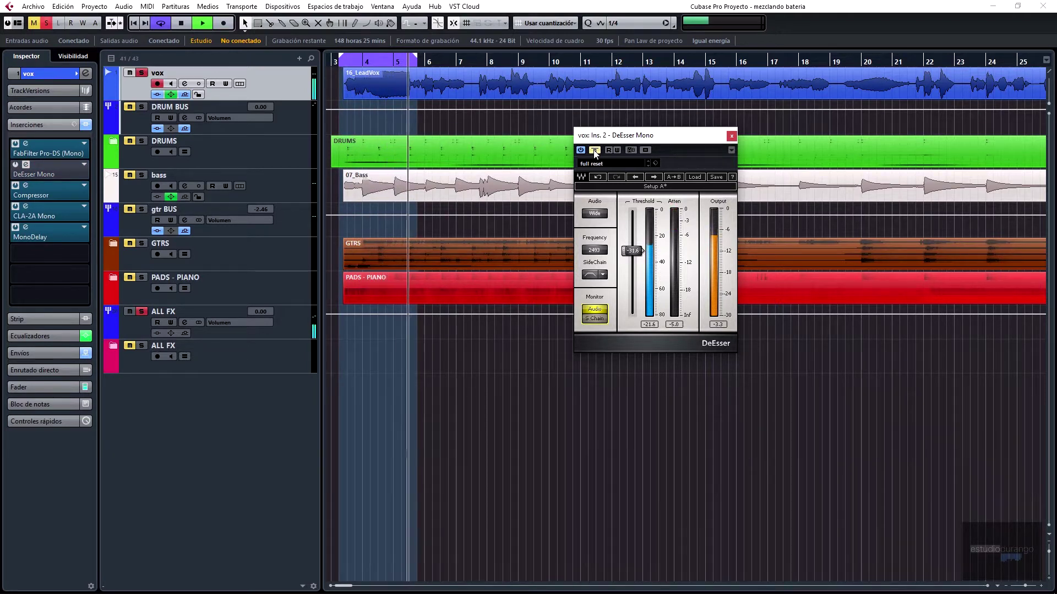
left_click(594, 150)
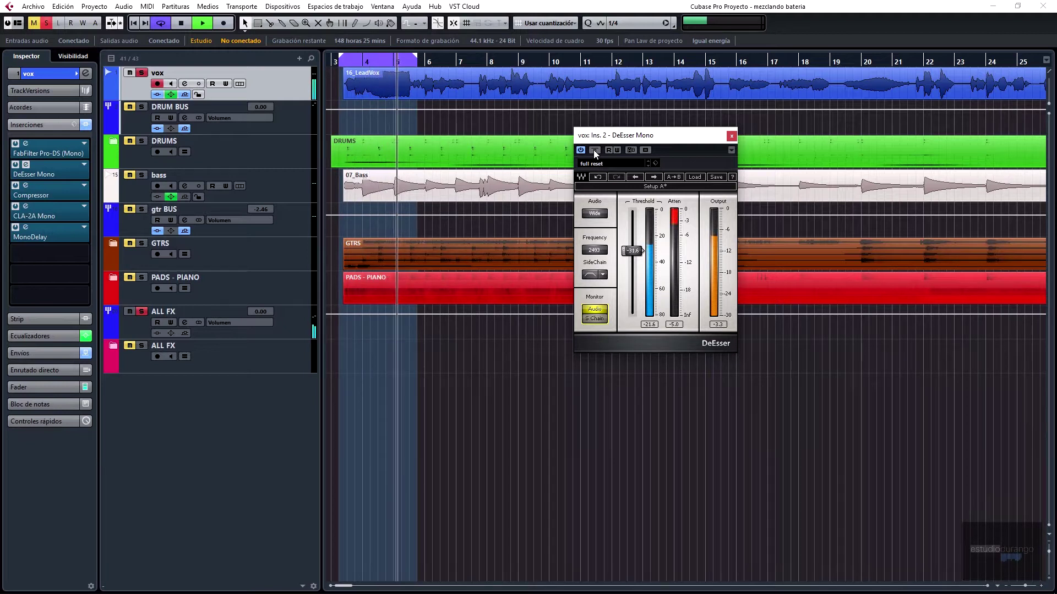
key("space")
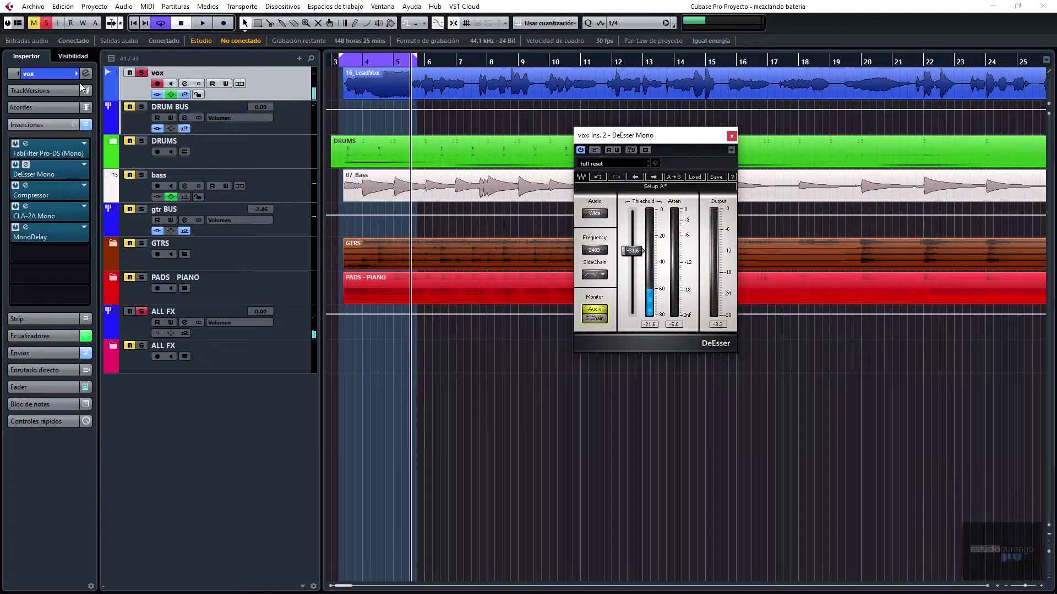
Clear all solos, turn off the cycle and play the full mix with the DeEsser bypassed and with it active
left_click(45, 24)
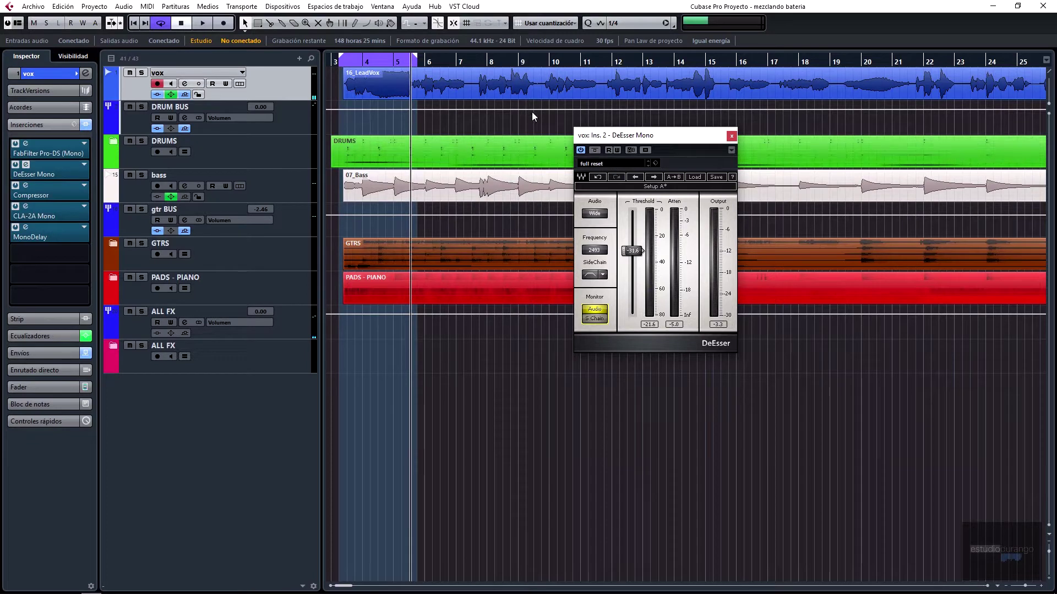
left_click(594, 149)
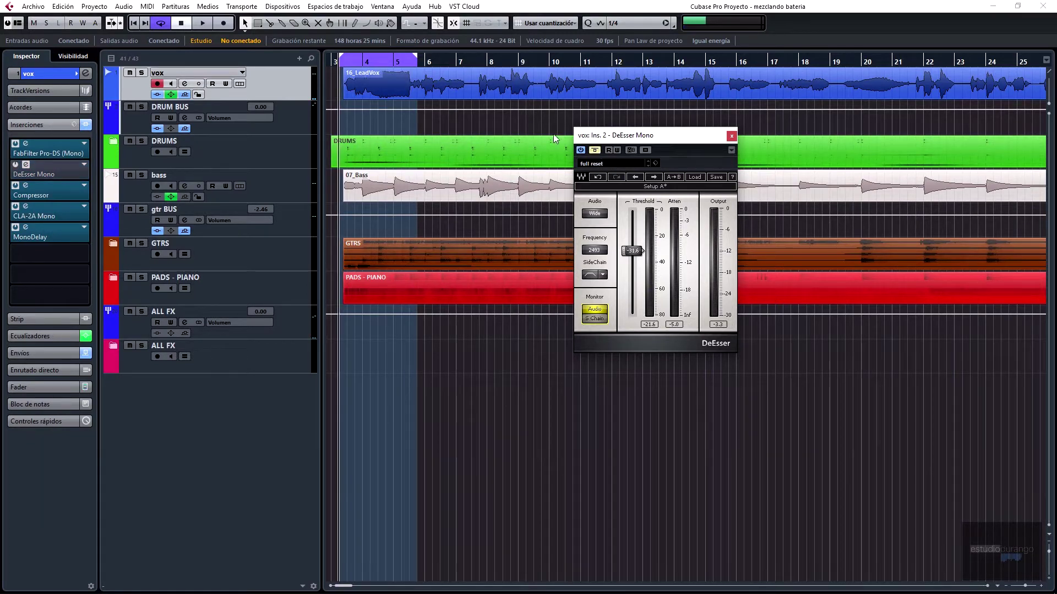
left_click(160, 25)
key("space")
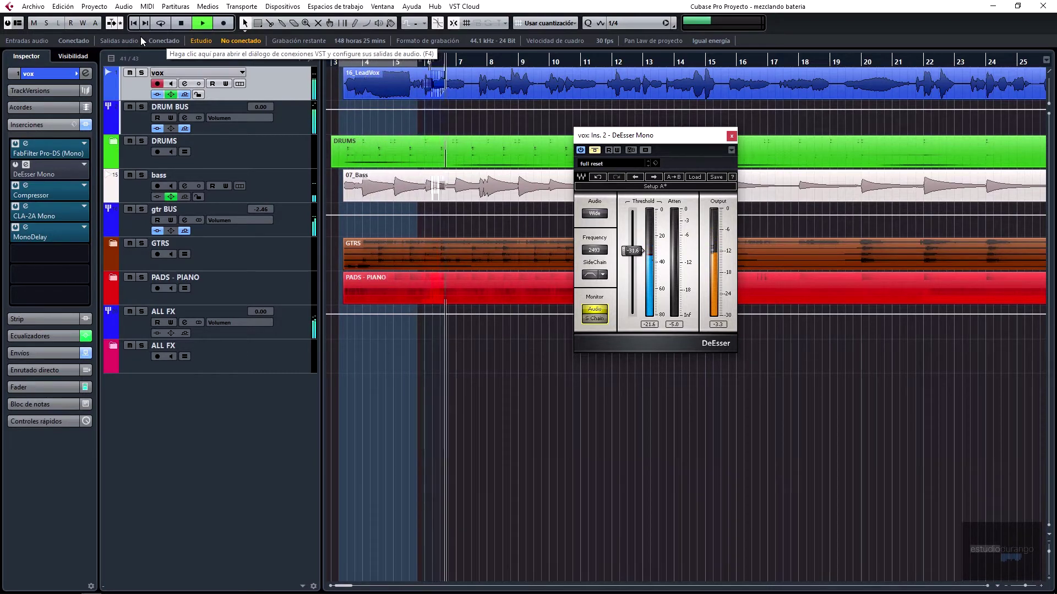
key("space")
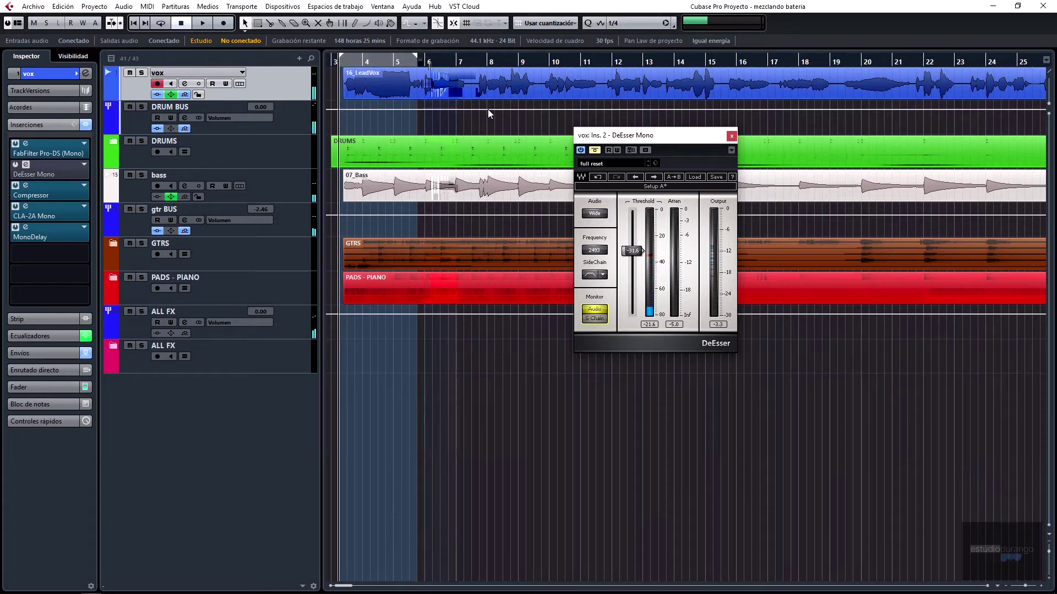
left_click(595, 150)
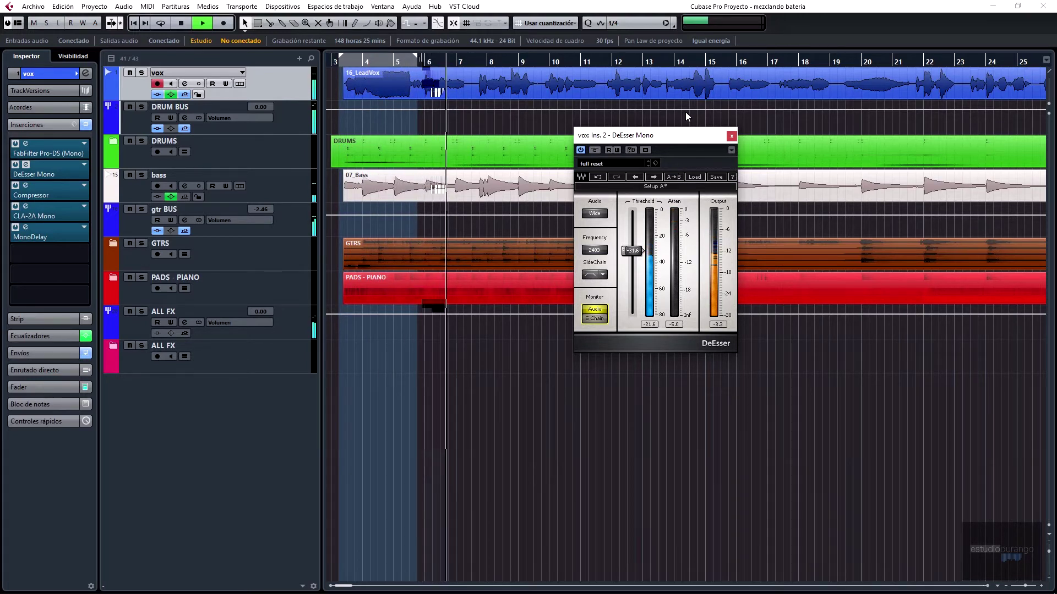
key("space")
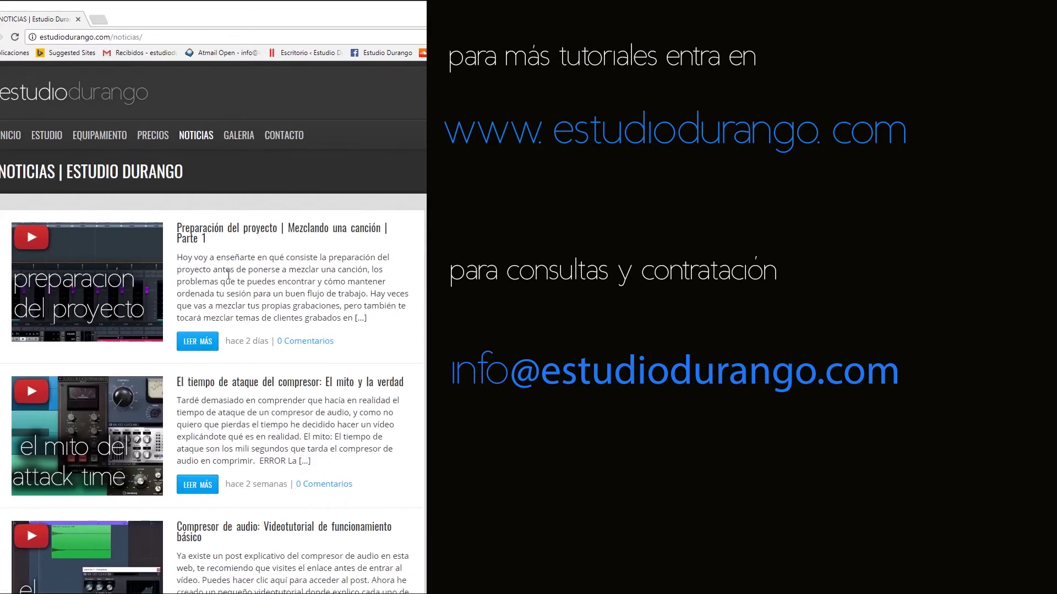
Browse the tutorial posts at estudiodurango.com/noticias in the web browser and go to page 2 of the list
scroll(225, 271, "down", 2)
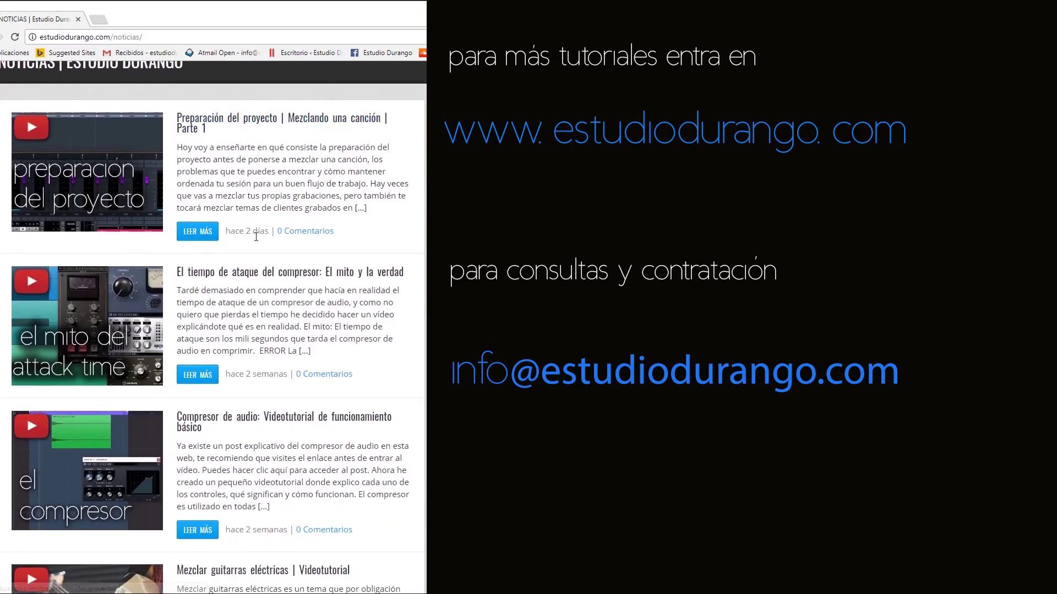
scroll(275, 252, "down", 5)
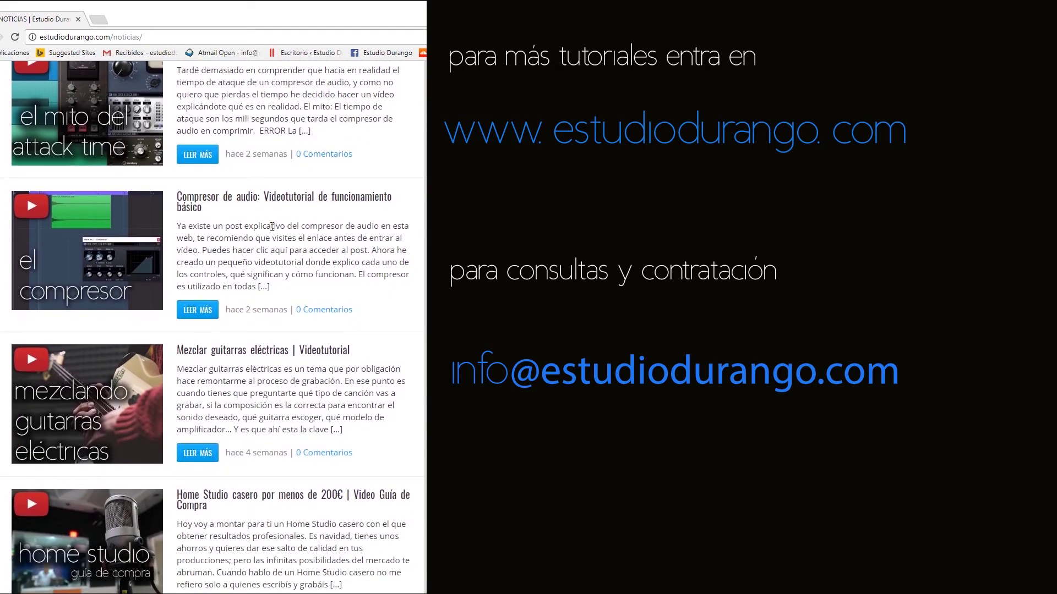
scroll(225, 332, "down", 4)
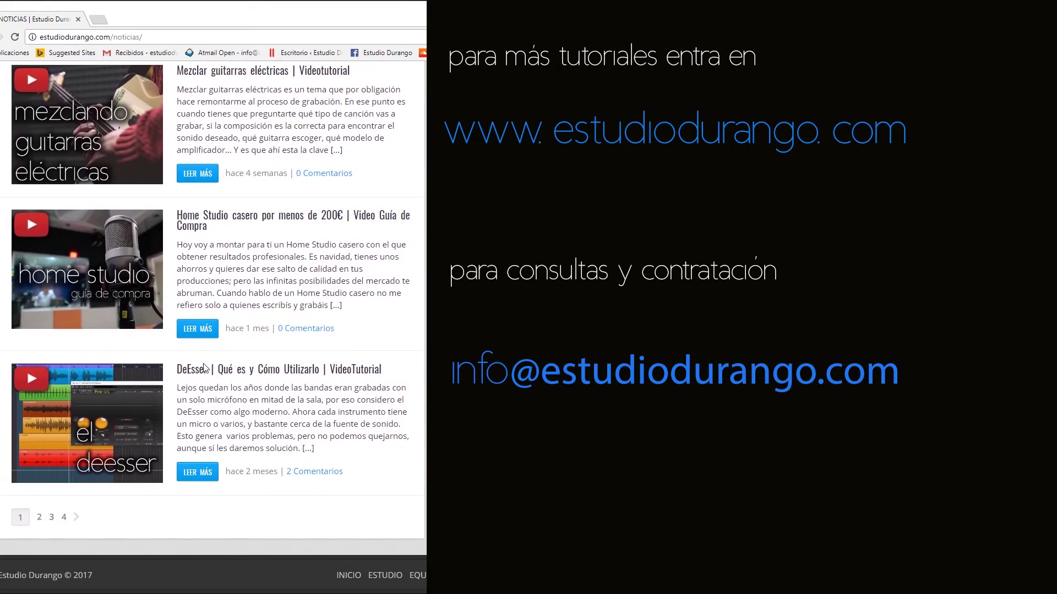
left_click(39, 520)
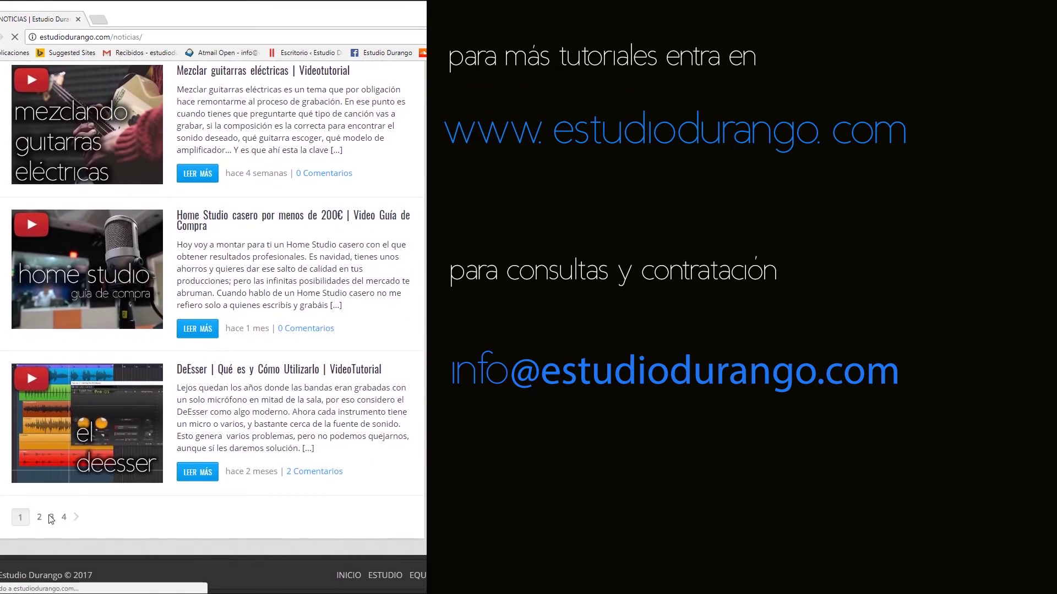